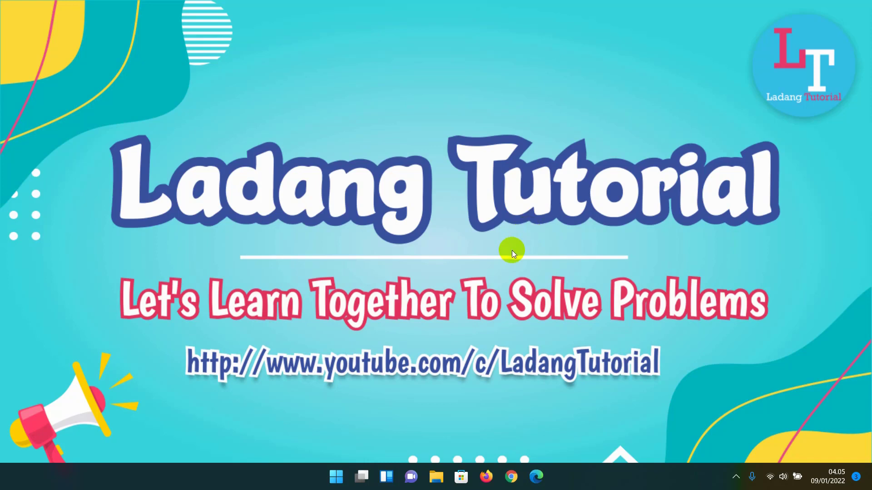
# - Launch Word from a Start menu search for 'word' and create a blank document
pyautogui.click(336, 477)
pyautogui.write('wo')
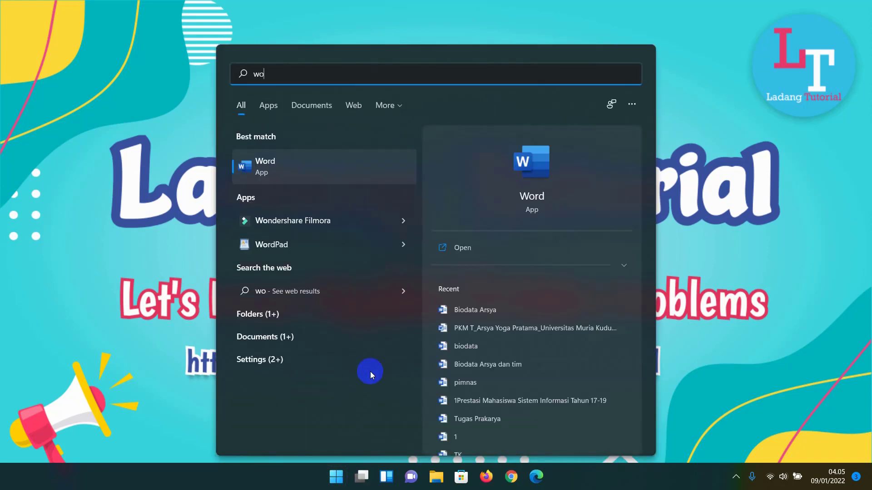
pyautogui.write('rd')
pyautogui.click(326, 178)
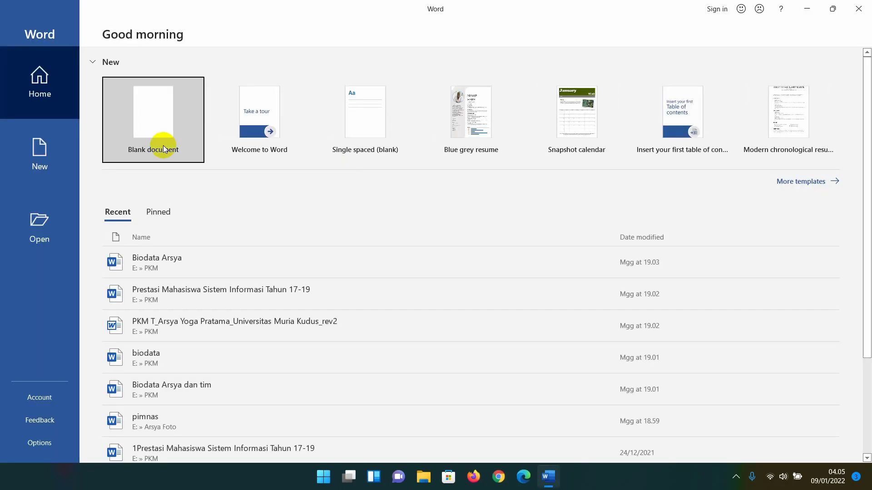
pyautogui.click(165, 149)
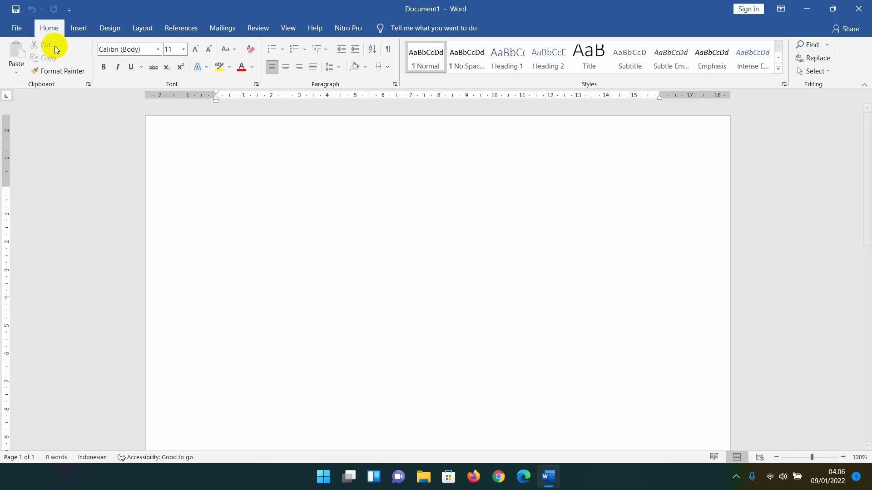
# - Start inserting a picture from this device and browse to Local Disk (E:) > Arsya Foto
pyautogui.click(80, 29)
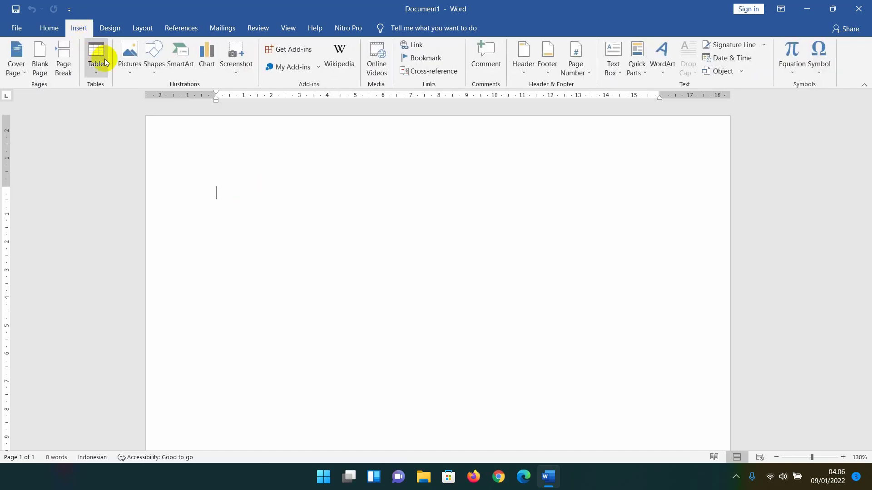
pyautogui.click(132, 71)
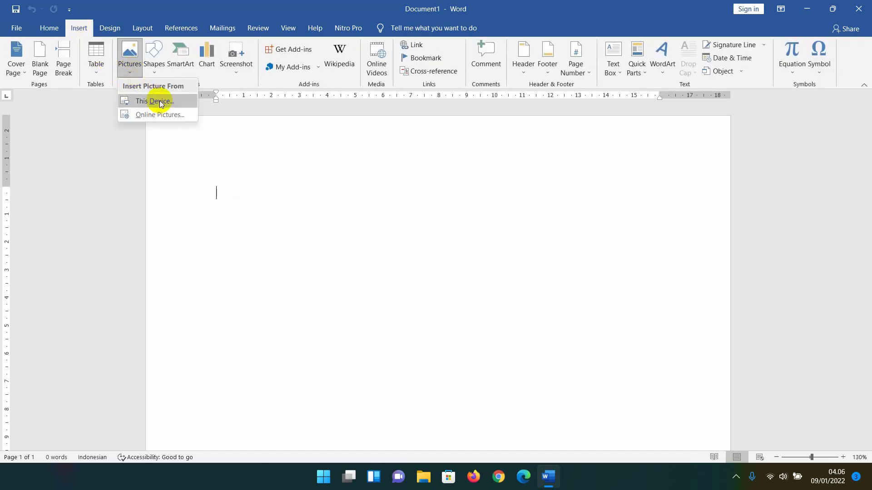
pyautogui.click(165, 102)
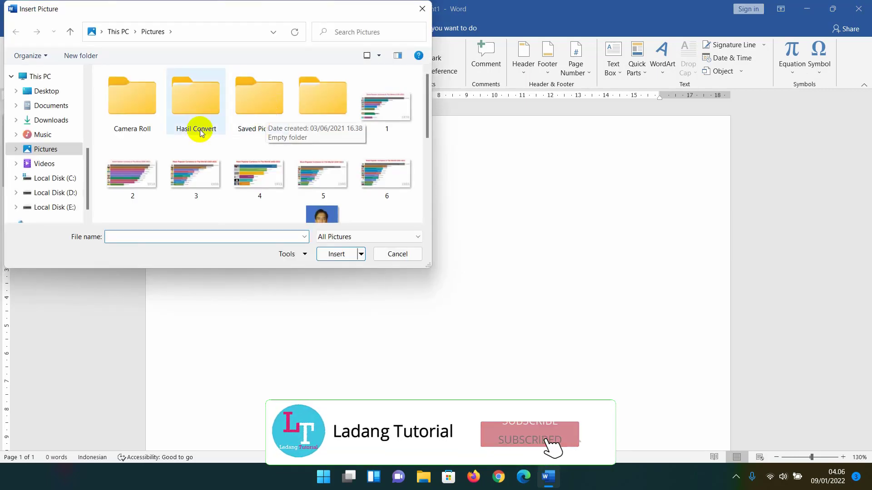
pyautogui.click(50, 193)
pyautogui.click(48, 206)
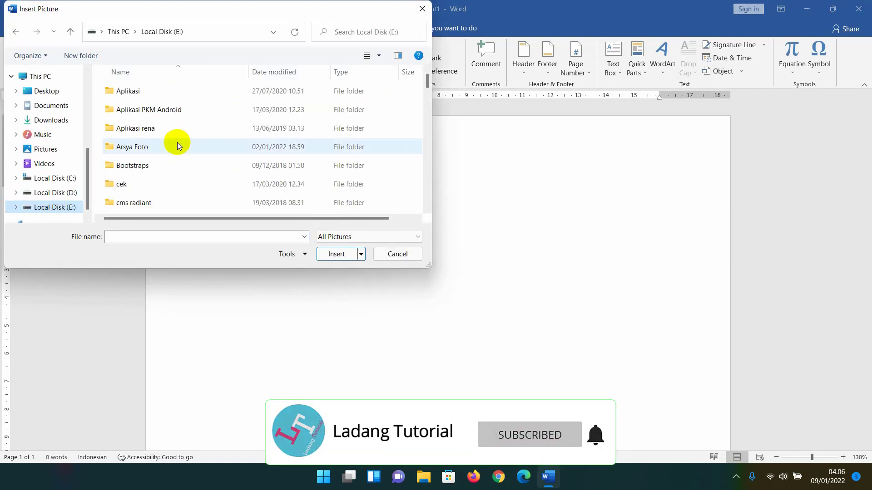
pyautogui.doubleClick(176, 142)
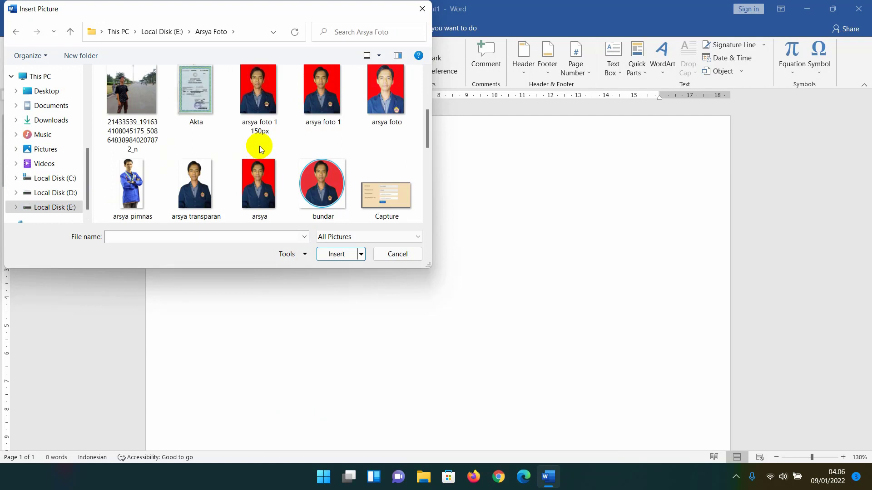
# - Insert the arsya photo onto the page and select it
pyautogui.click(265, 168)
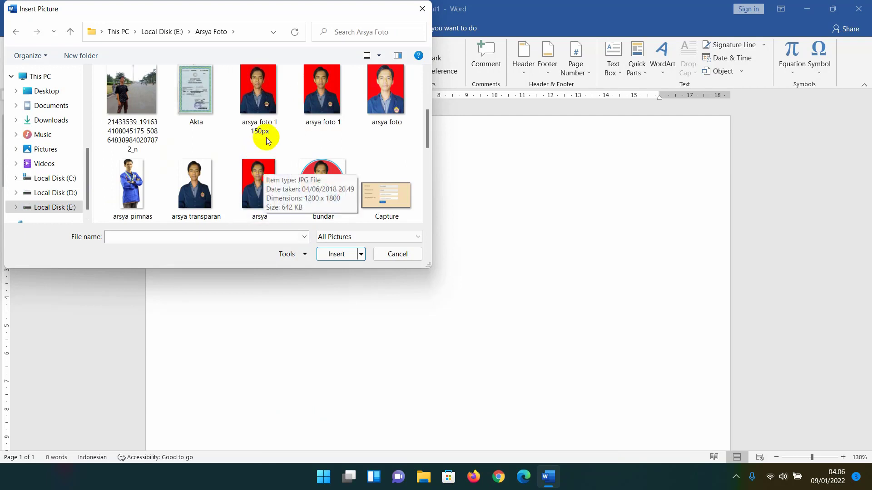
pyautogui.click(267, 196)
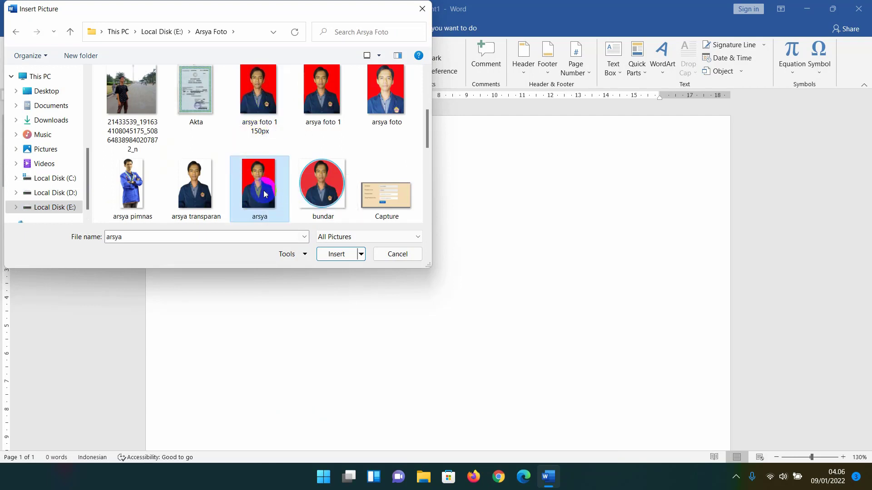
pyautogui.click(260, 217)
pyautogui.click(258, 193)
pyautogui.click(336, 255)
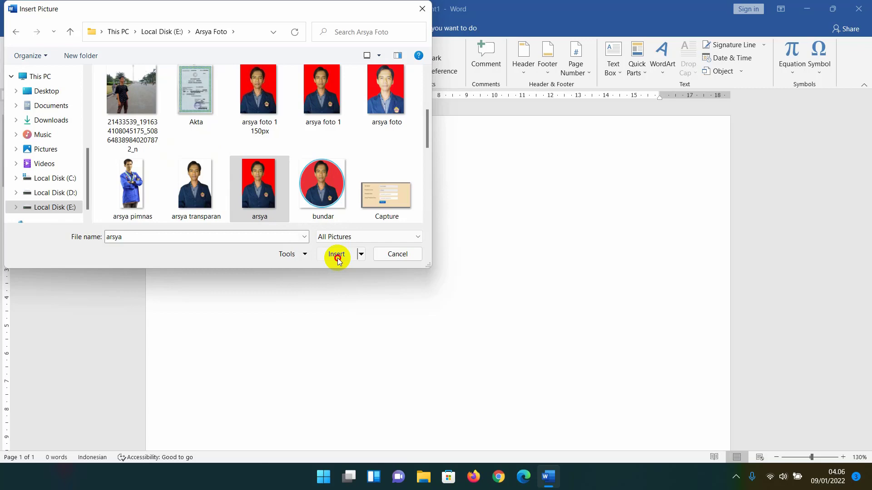
pyautogui.click(294, 243)
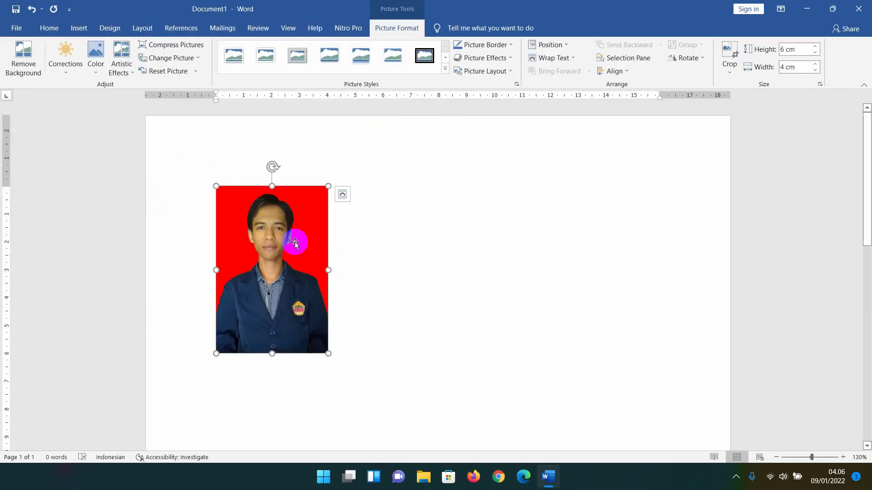
# - Copy the red-background photo and paste a second copy right after it
pyautogui.scroll(-2, 293, 245)
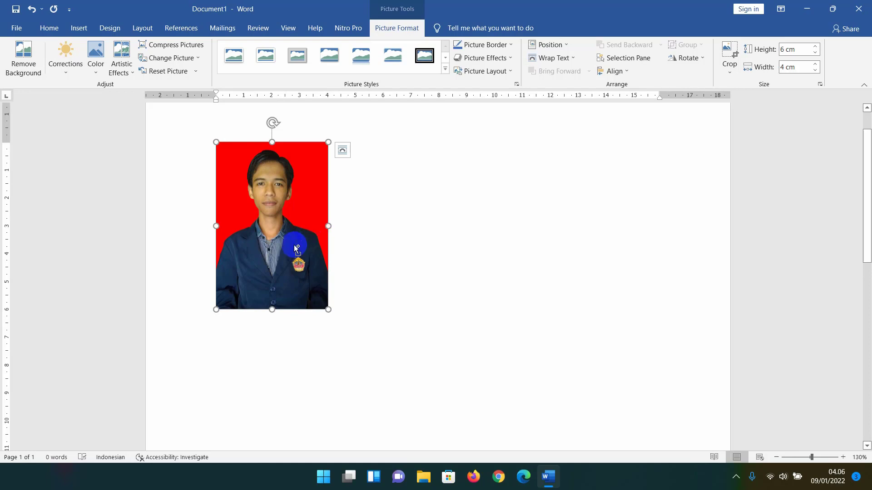
pyautogui.rightClick(296, 247)
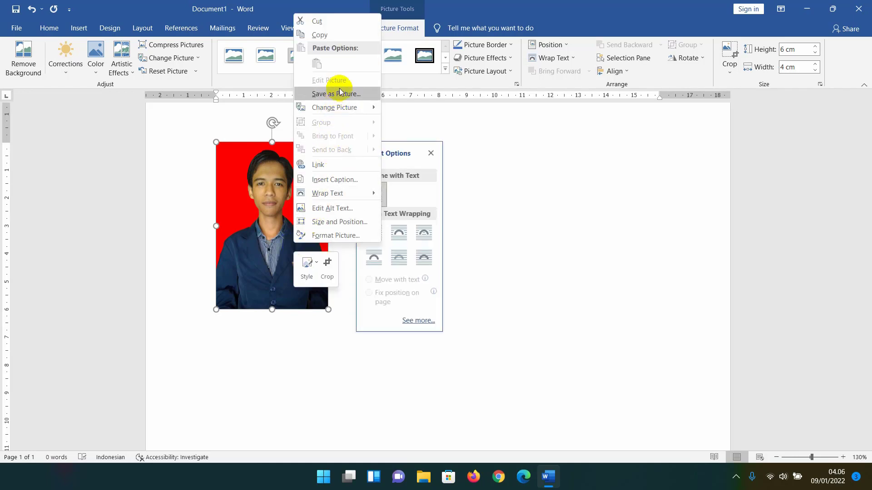
pyautogui.click(270, 225)
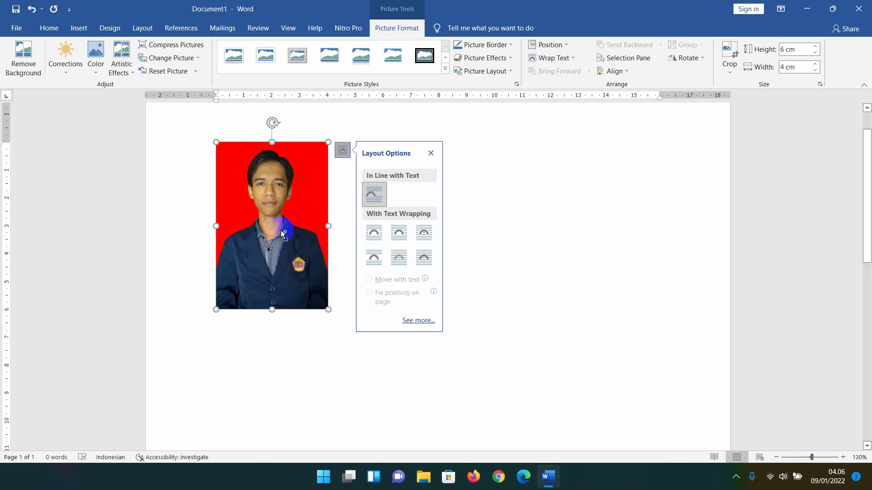
pyautogui.click(541, 244)
pyautogui.hotkey('ctrl', 'v')
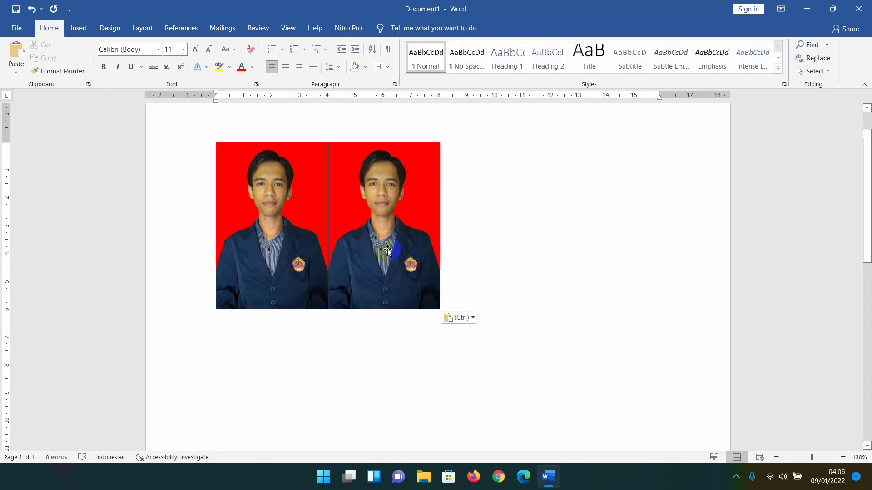
# - Set the pasted copy to In Front of Text and drag it toward the page's right
pyautogui.click(392, 228)
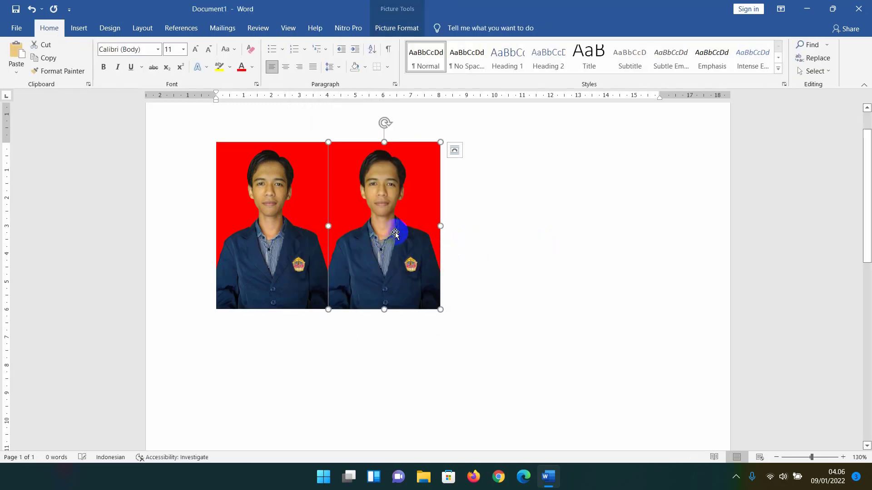
pyautogui.click(454, 152)
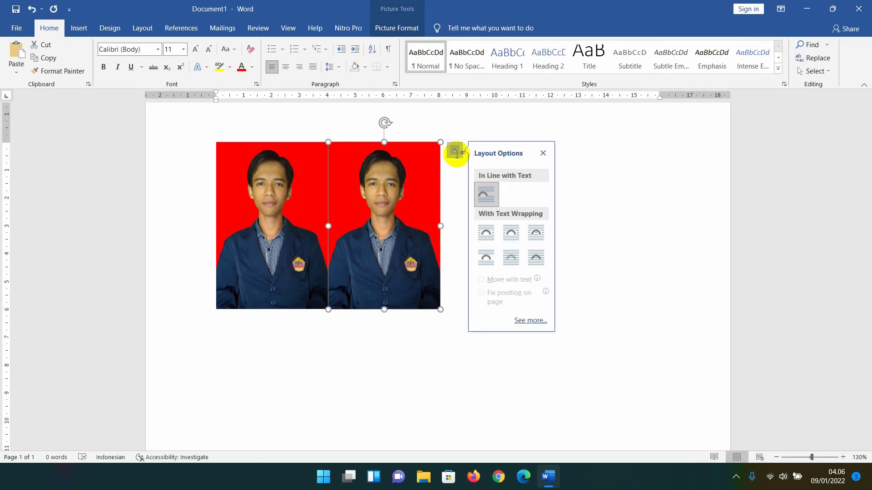
pyautogui.click(535, 259)
pyautogui.moveTo(399, 240)
pyautogui.mouseDown()
pyautogui.moveTo(535, 243)
pyautogui.moveTo(551, 232)
pyautogui.mouseUp()
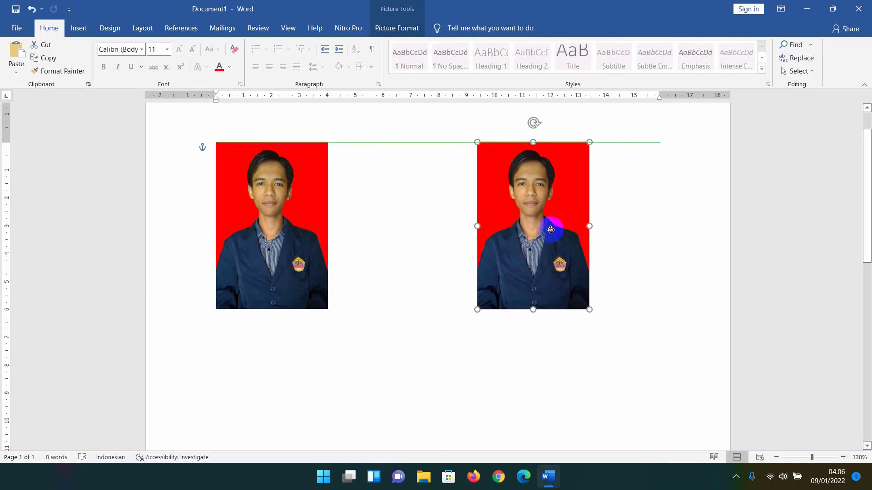
# - Set the original photo to In Front of Text and nudge both photos apart along the top
pyautogui.click(270, 198)
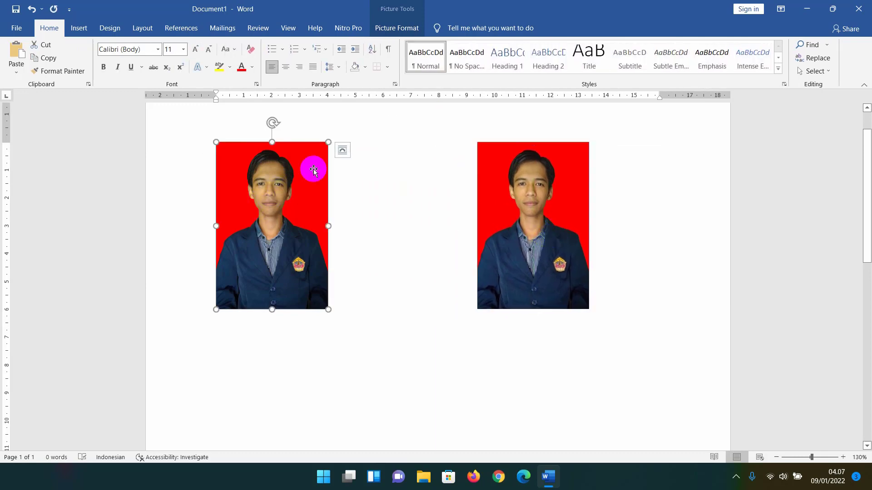
pyautogui.click(342, 149)
pyautogui.click(416, 260)
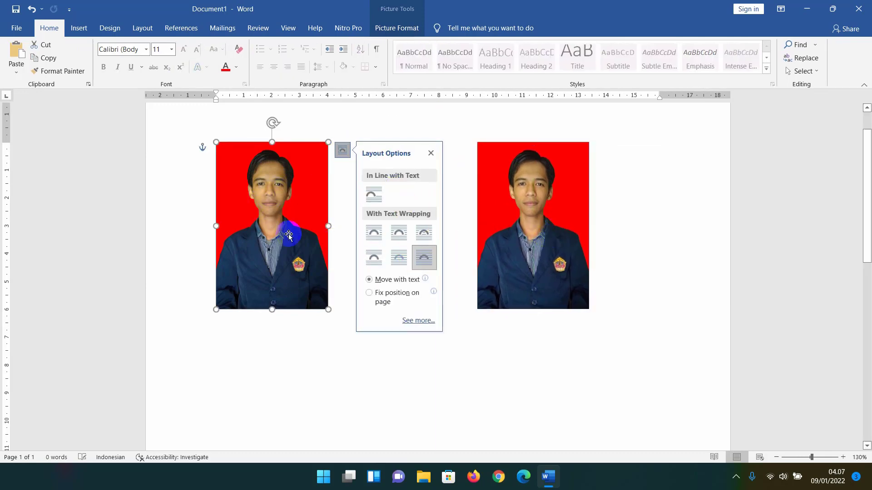
pyautogui.moveTo(273, 227); pyautogui.dragTo(306, 228)
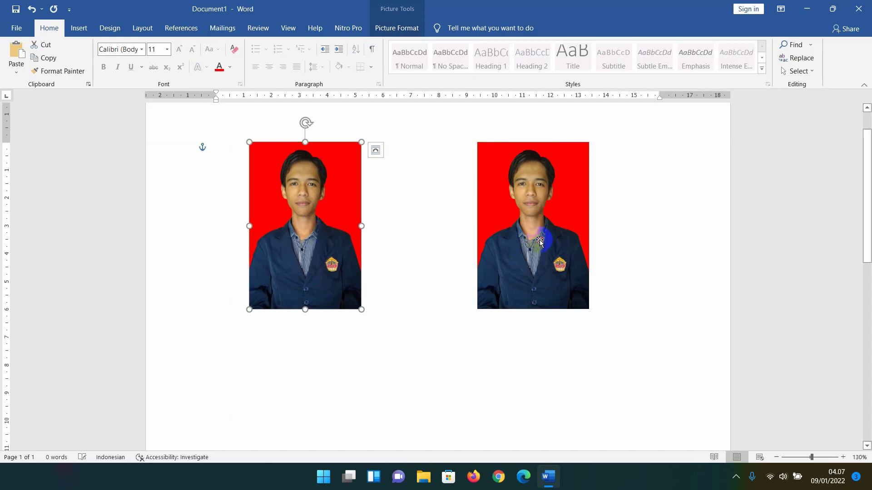
pyautogui.moveTo(514, 243); pyautogui.dragTo(525, 243)
pyautogui.moveTo(317, 227); pyautogui.dragTo(323, 227)
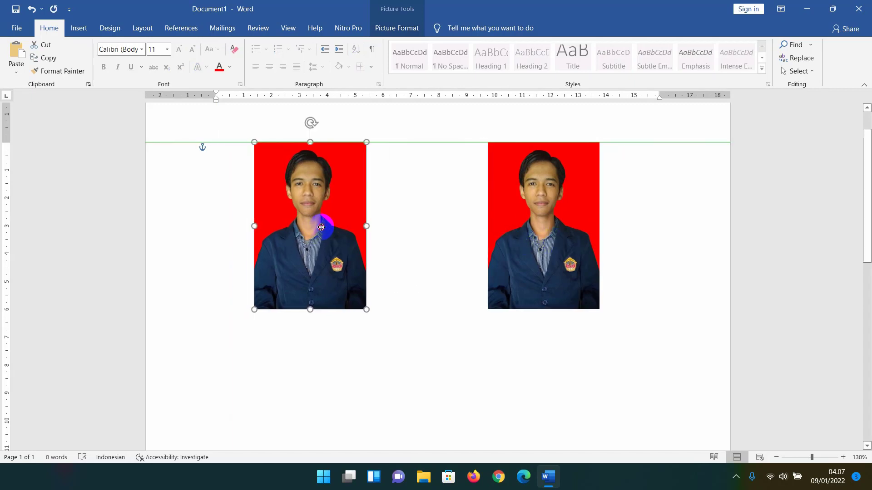
pyautogui.click(386, 237)
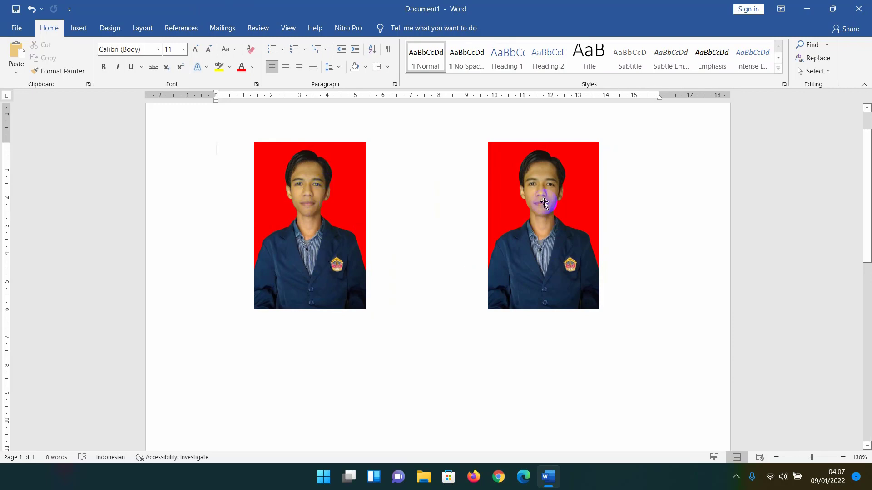
pyautogui.click(529, 170)
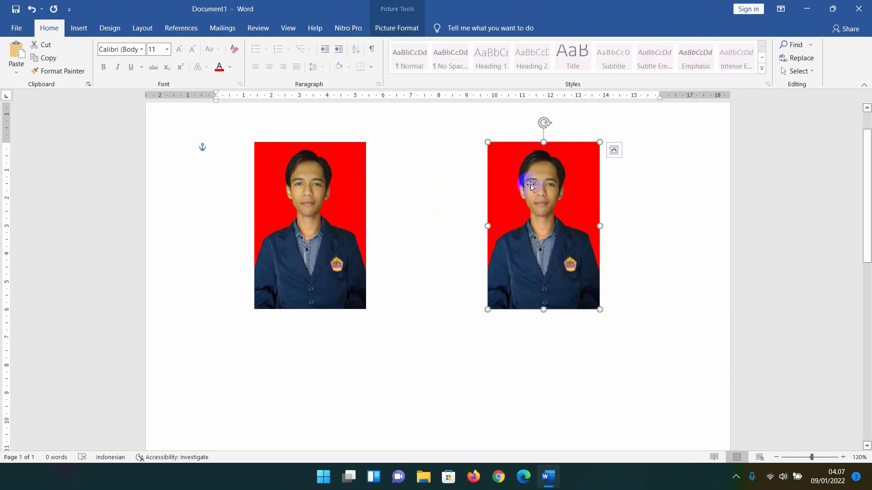
# - Show the Picture Format tools with the right-hand red-background photo selected
pyautogui.click(397, 28)
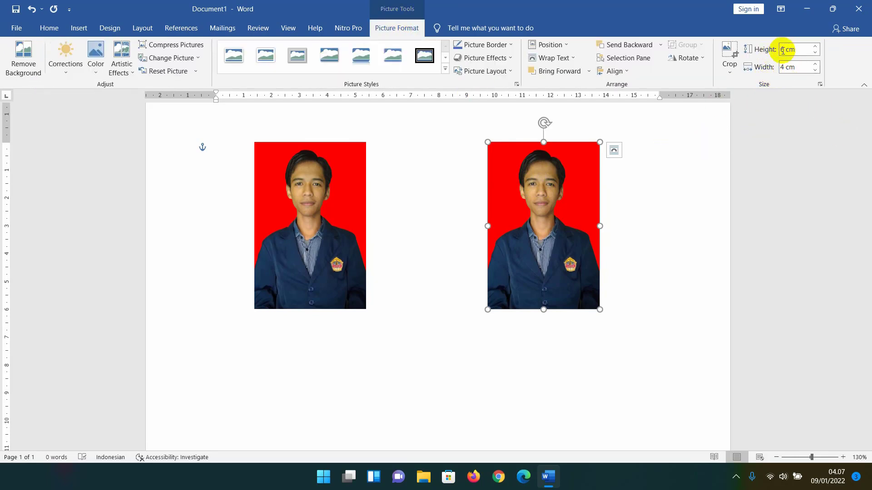
pyautogui.click(558, 197)
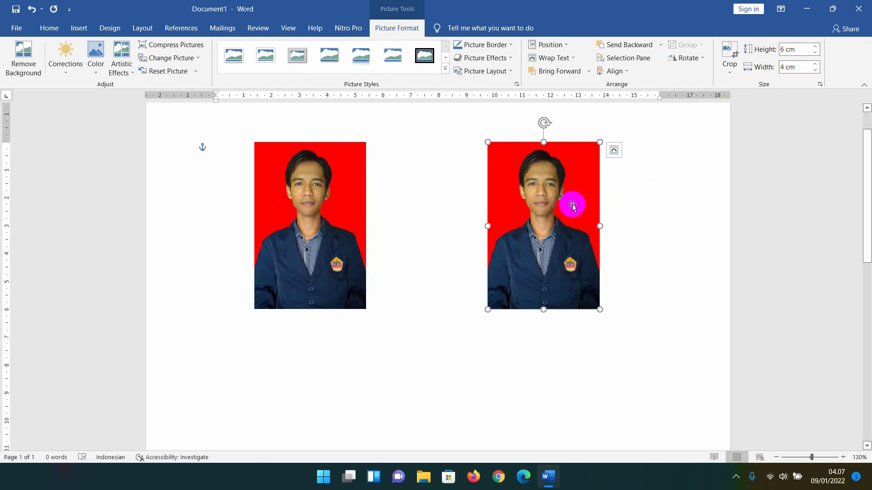
pyautogui.click(634, 207)
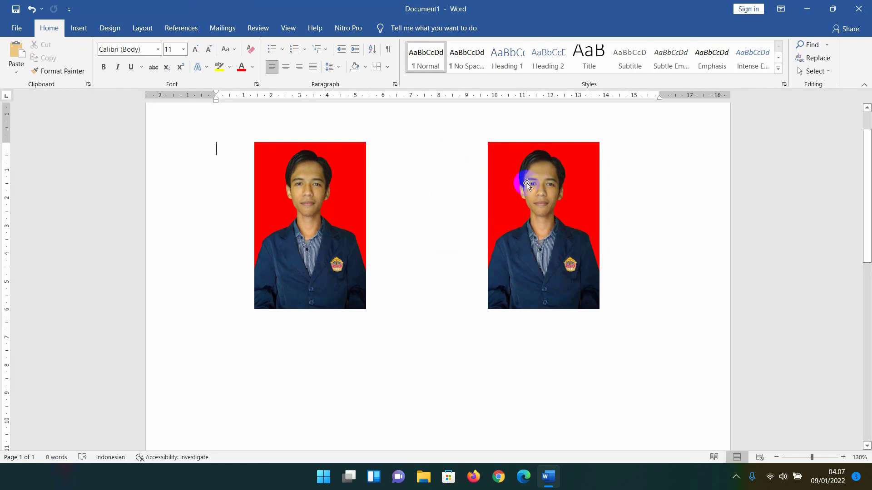
pyautogui.click(561, 192)
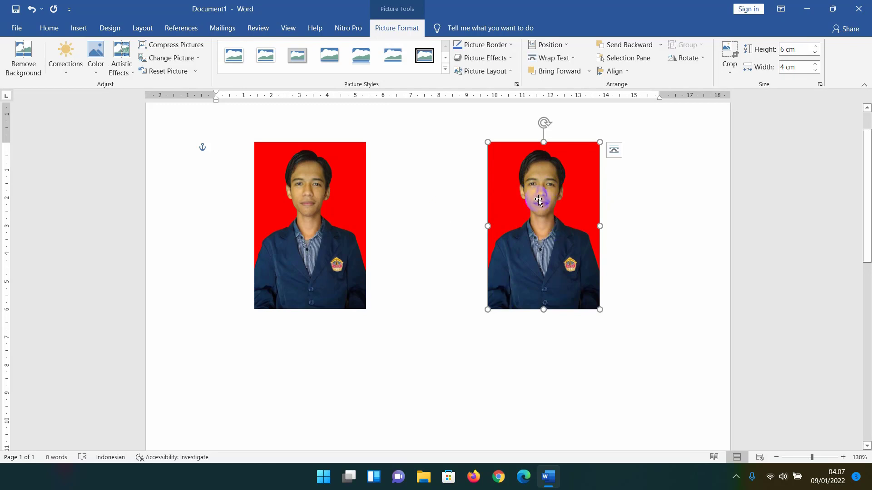
pyautogui.click(449, 208)
pyautogui.click(548, 185)
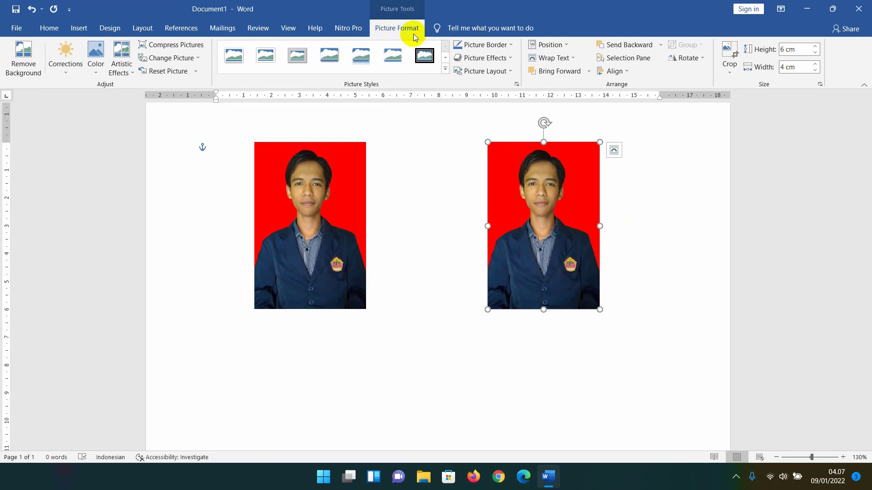
# - Remove the right photo's red background, keeping the whole figure and face, then nudge it right
pyautogui.click(23, 64)
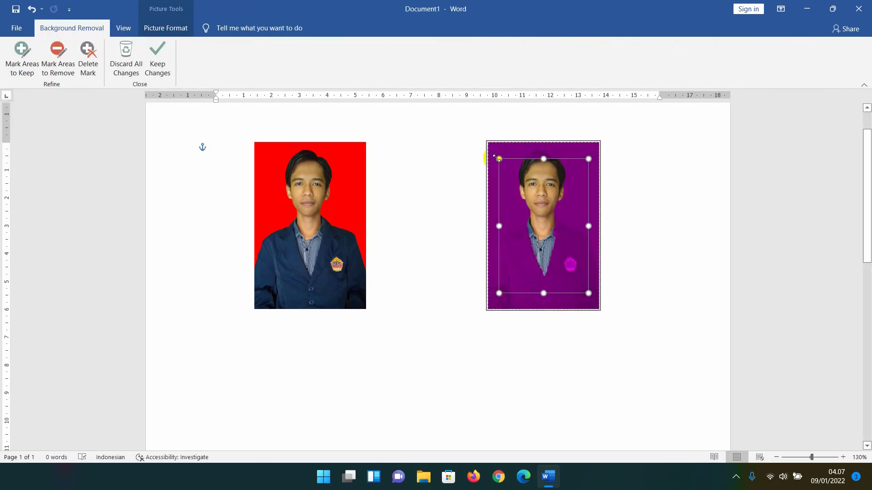
pyautogui.moveTo(498, 158); pyautogui.dragTo(488, 143)
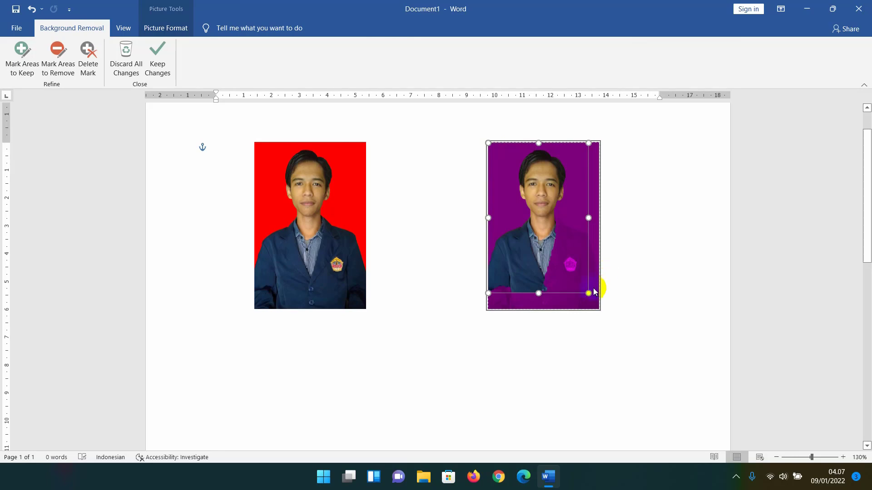
pyautogui.moveTo(587, 293); pyautogui.dragTo(600, 310)
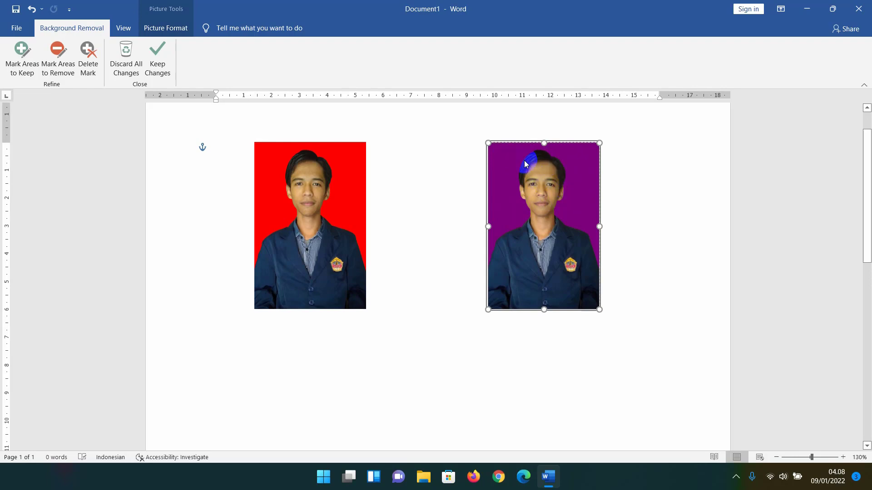
pyautogui.moveTo(550, 176); pyautogui.dragTo(556, 171)
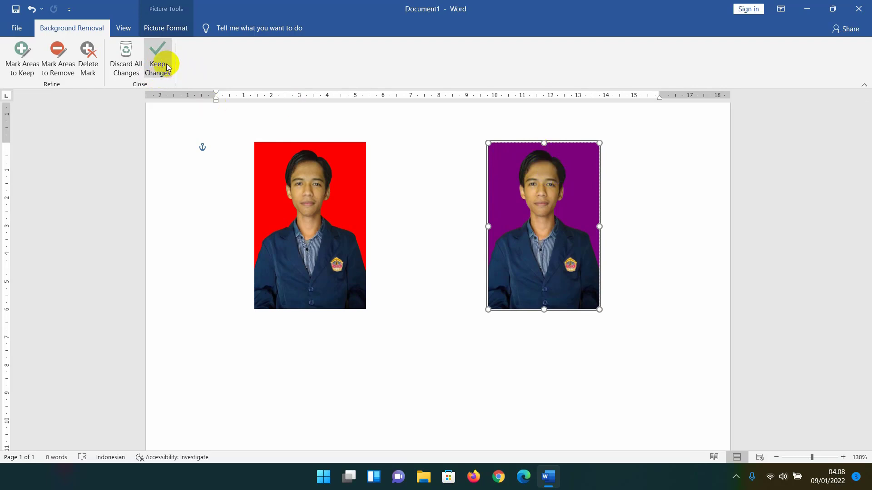
pyautogui.click(167, 64)
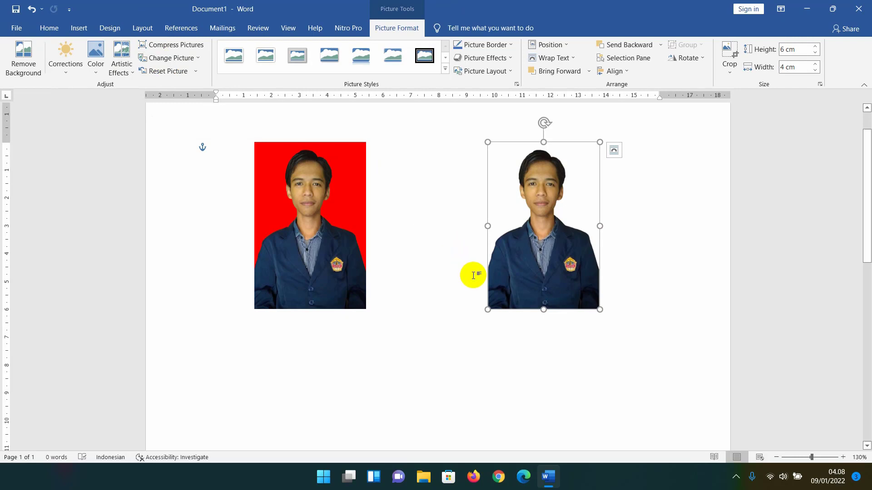
pyautogui.click(558, 230)
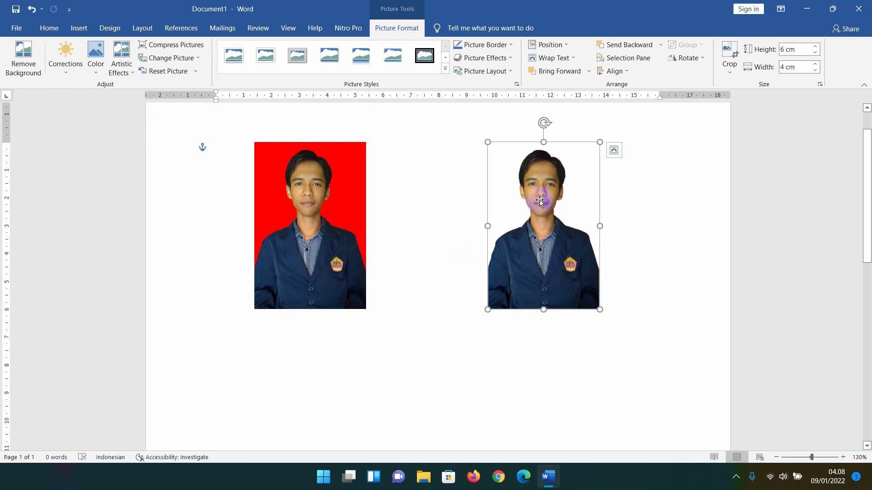
pyautogui.click(534, 166)
pyautogui.moveTo(534, 165); pyautogui.dragTo(552, 203)
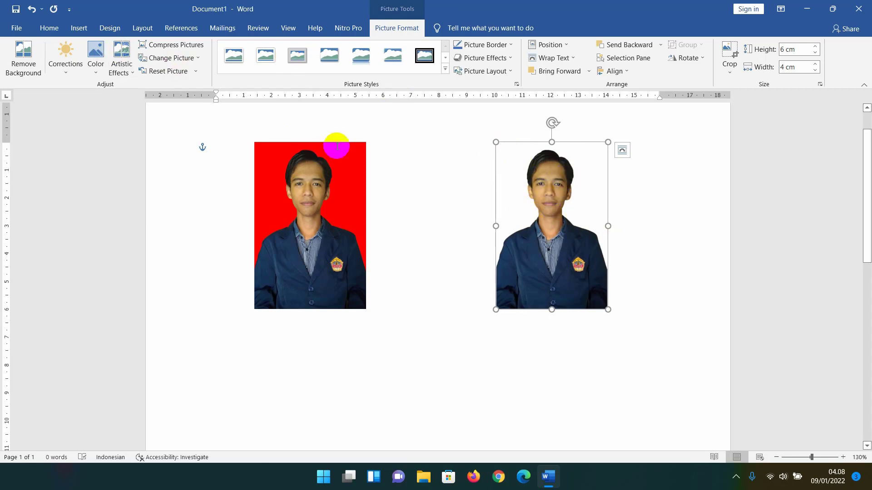
# - Draw a rectangle from the right photo's top-left corner to its bottom-right corner
pyautogui.click(79, 31)
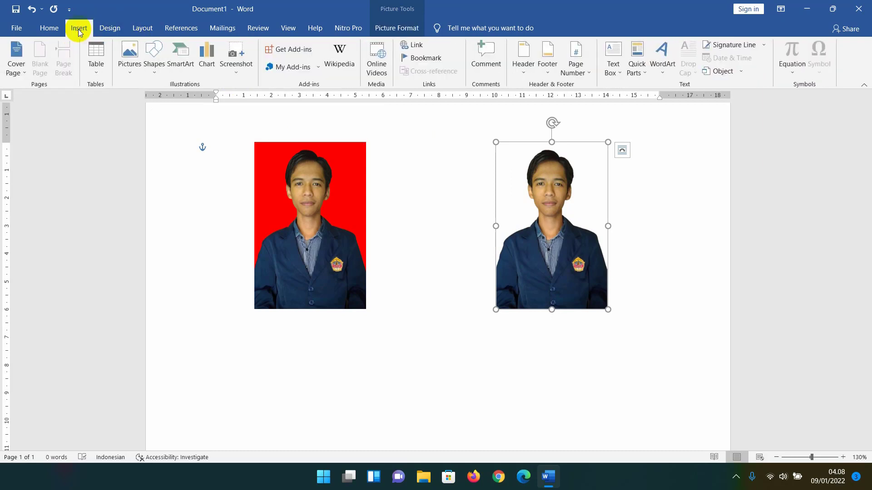
pyautogui.click(158, 68)
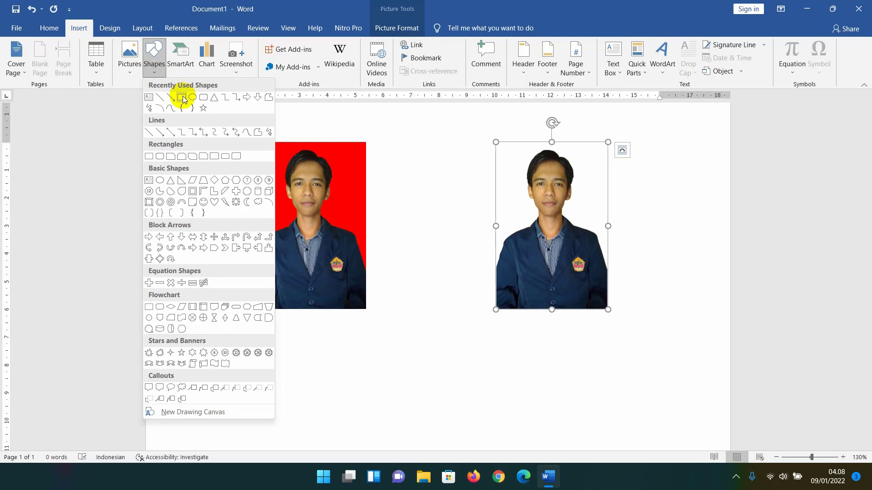
pyautogui.click(182, 97)
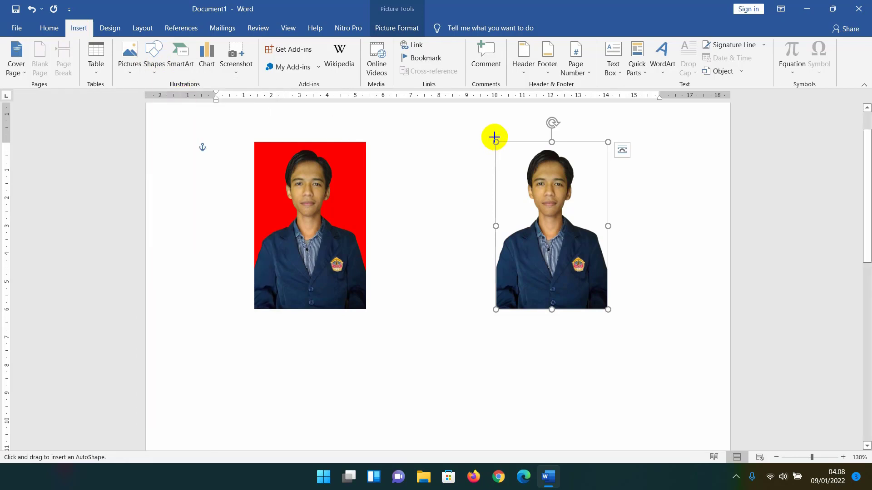
pyautogui.moveTo(495, 137); pyautogui.dragTo(607, 263)
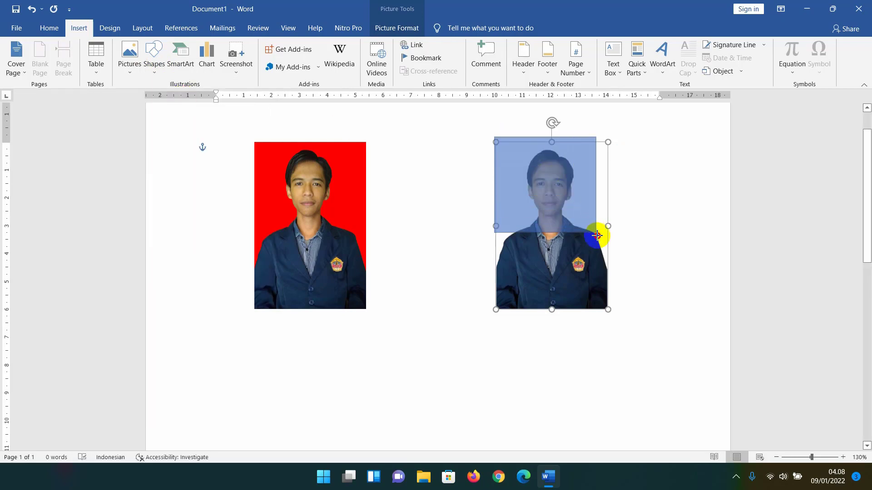
pyautogui.moveTo(608, 263); pyautogui.dragTo(607, 309)
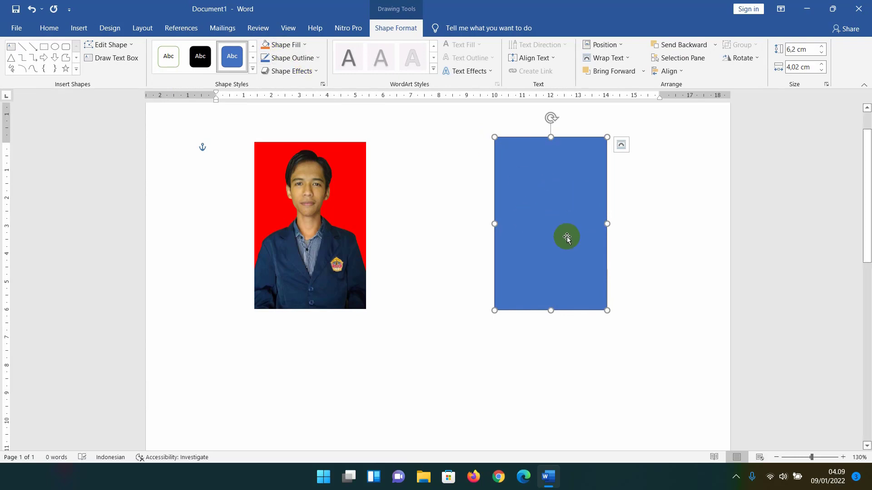
pyautogui.click(289, 49)
pyautogui.click(294, 45)
# - Give the rectangle No Outline and a standard Blue fill
pyautogui.click(299, 59)
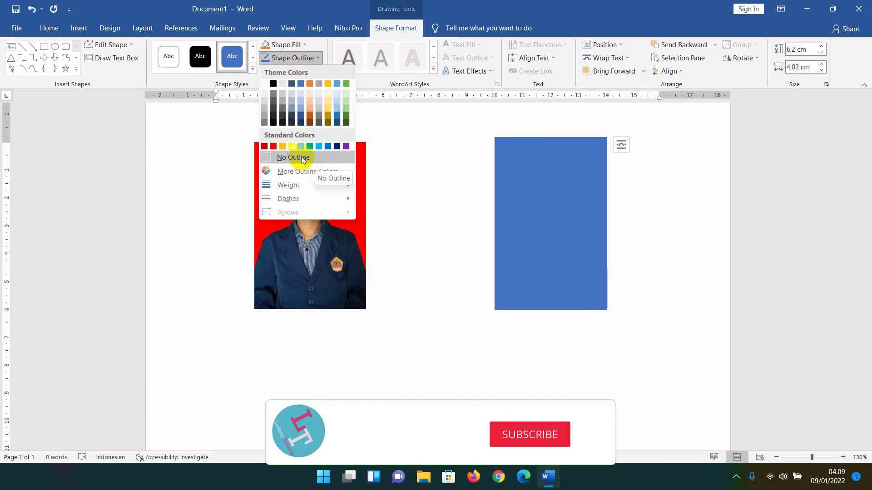
pyautogui.click(304, 158)
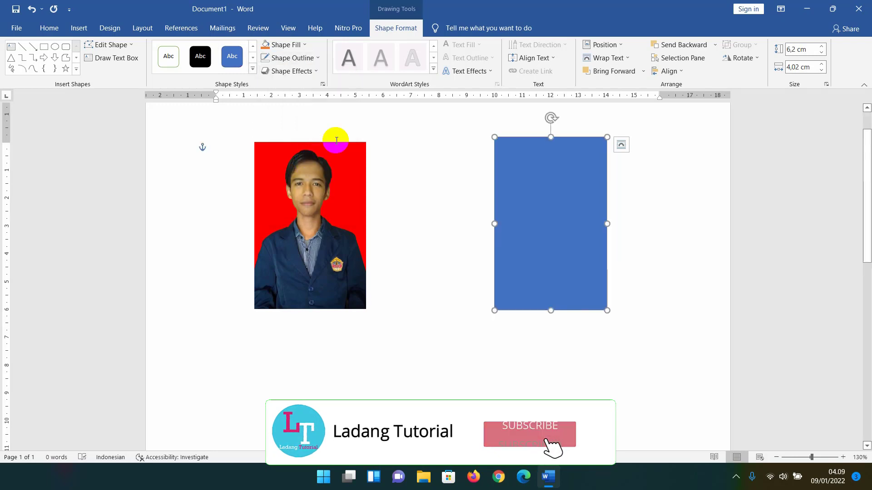
pyautogui.click(285, 45)
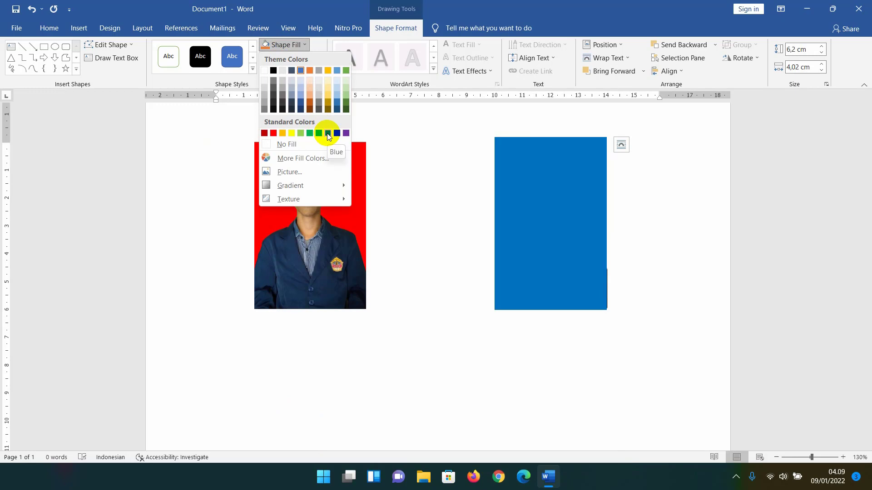
pyautogui.click(327, 132)
pyautogui.click(580, 171)
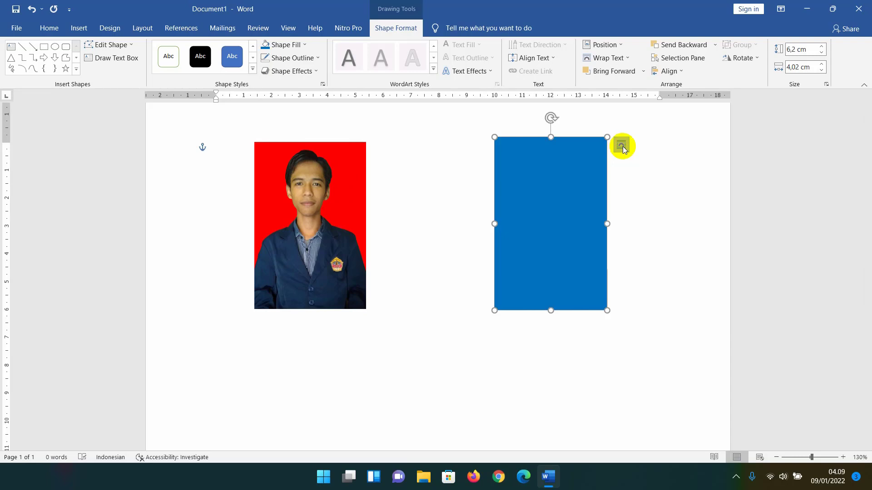
# - Set the blue rectangle to Behind Text and align the cut-out photo's edges with it
pyautogui.click(561, 163)
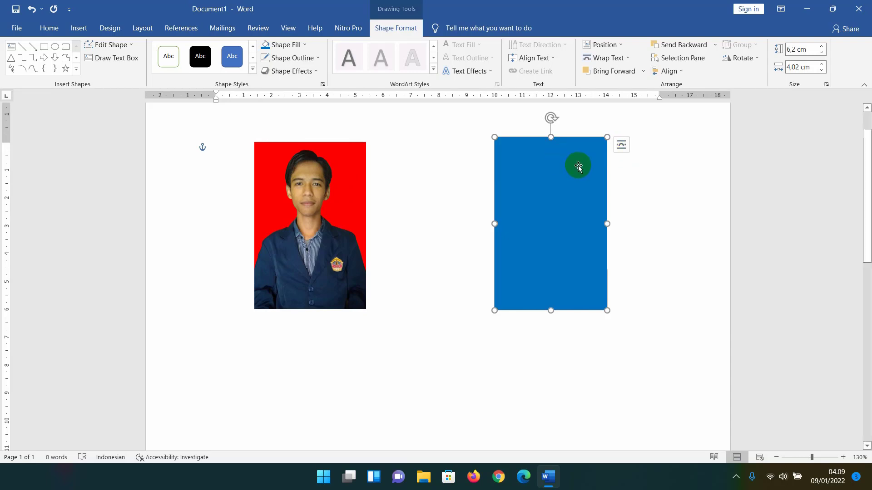
pyautogui.click(627, 148)
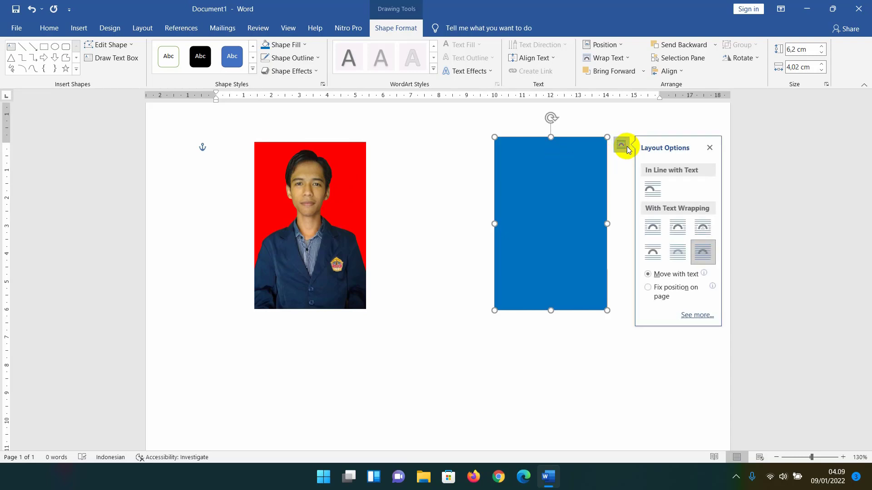
pyautogui.click(678, 251)
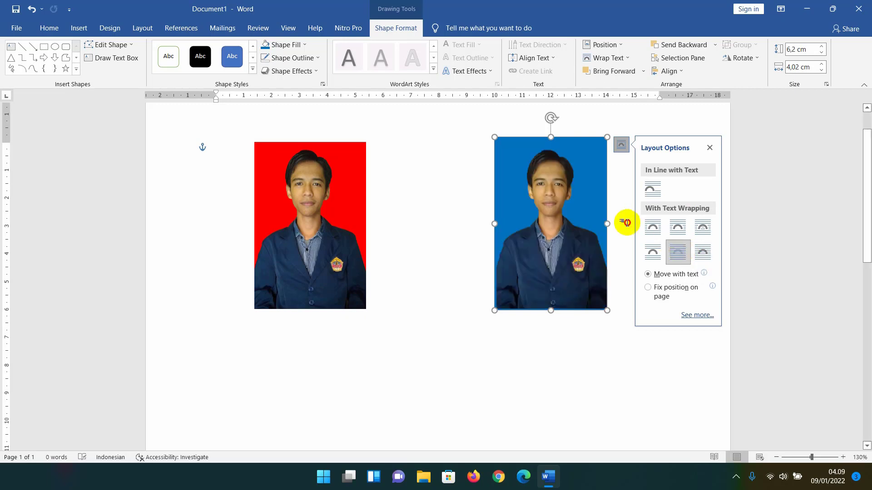
pyautogui.click(589, 235)
pyautogui.click(574, 238)
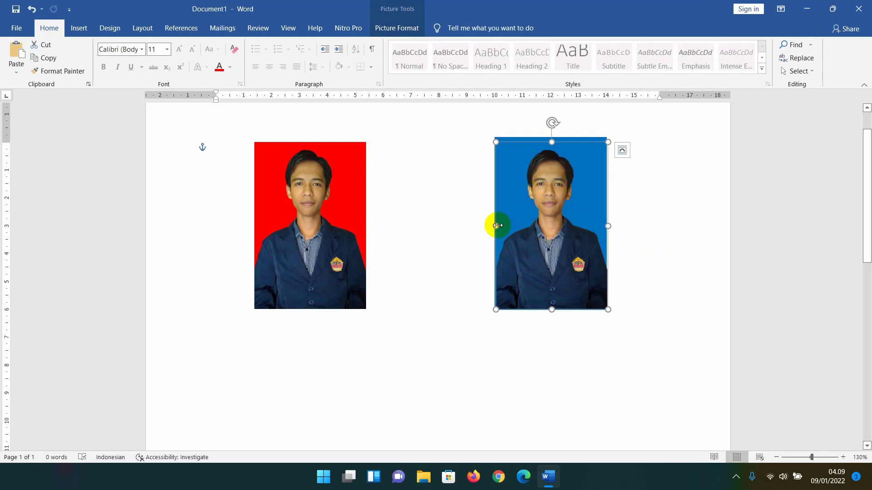
pyautogui.moveTo(497, 225); pyautogui.dragTo(495, 226)
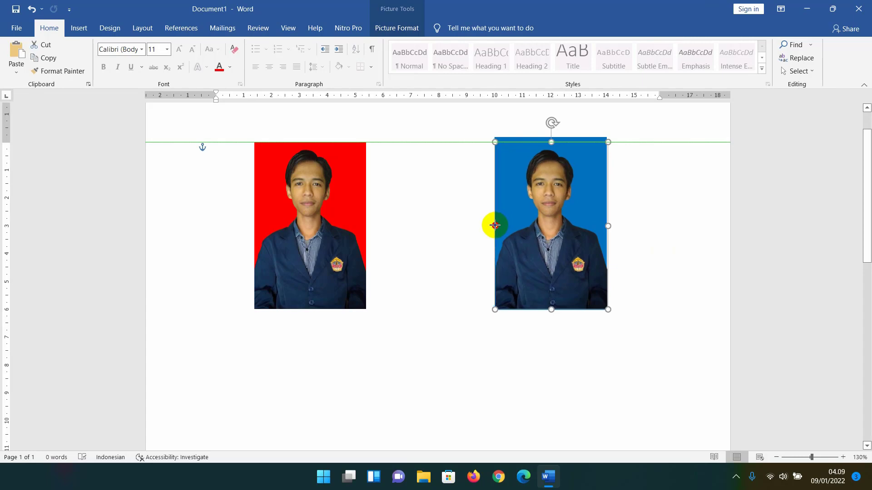
pyautogui.moveTo(608, 226); pyautogui.dragTo(607, 225)
# - Bring the cut-out photo to front, then group it with the blue rectangle
pyautogui.click(595, 200)
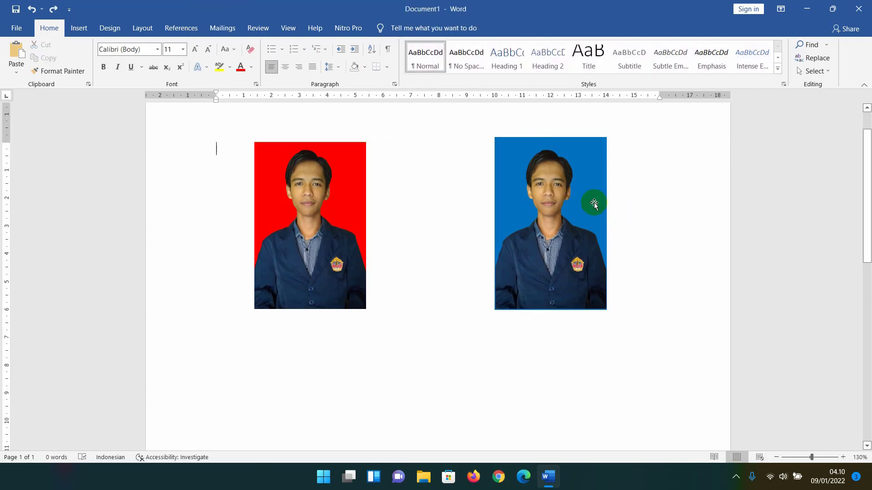
pyautogui.click(556, 195)
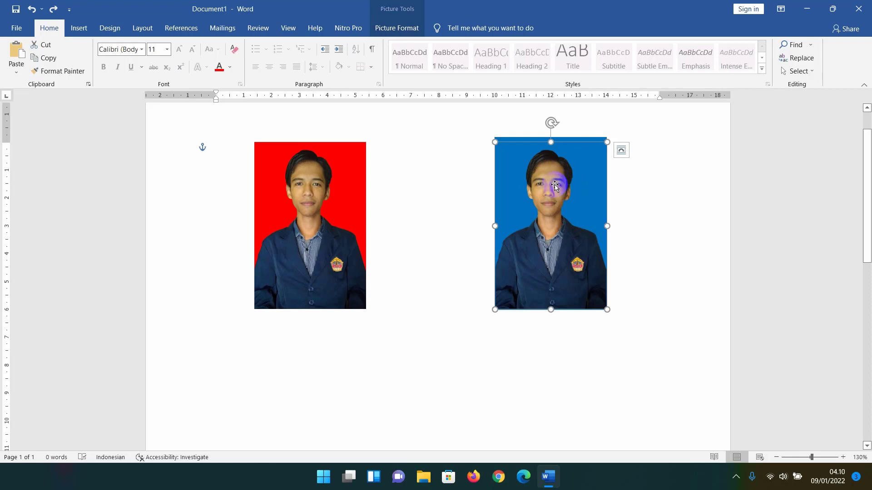
pyautogui.rightClick(554, 184)
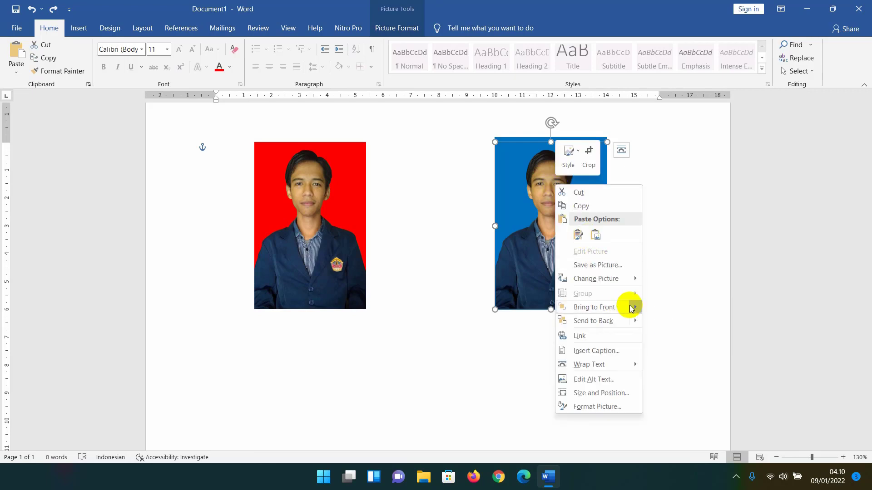
pyautogui.moveTo(594, 307)
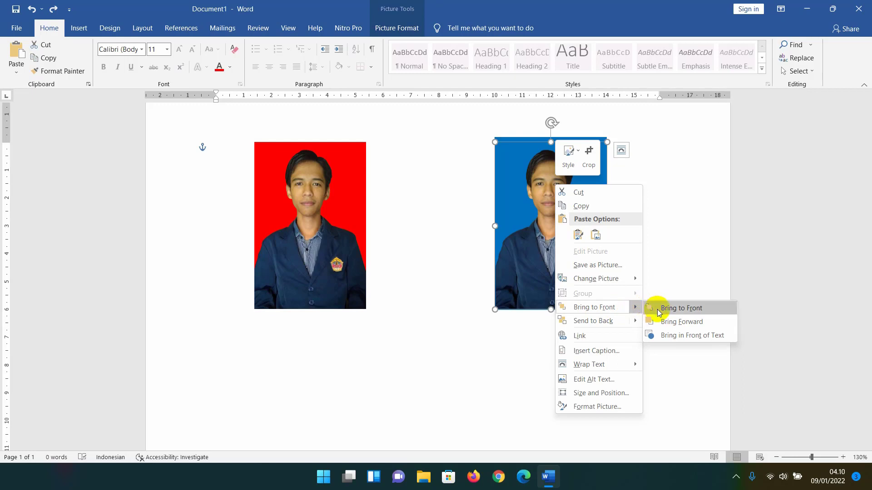
pyautogui.click(666, 311)
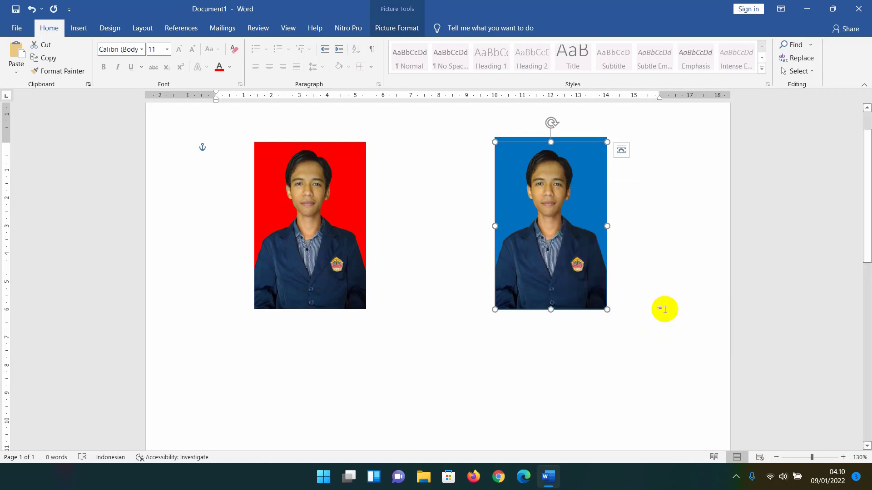
pyautogui.click(575, 142)
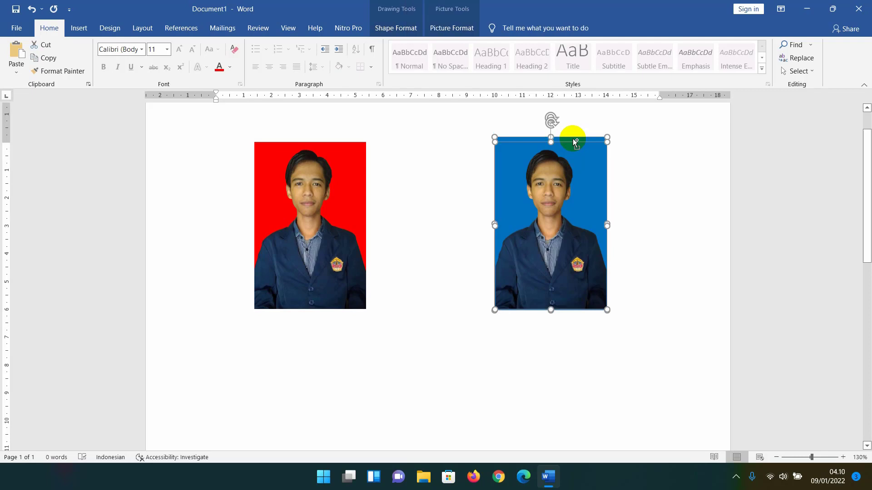
pyautogui.rightClick(576, 180)
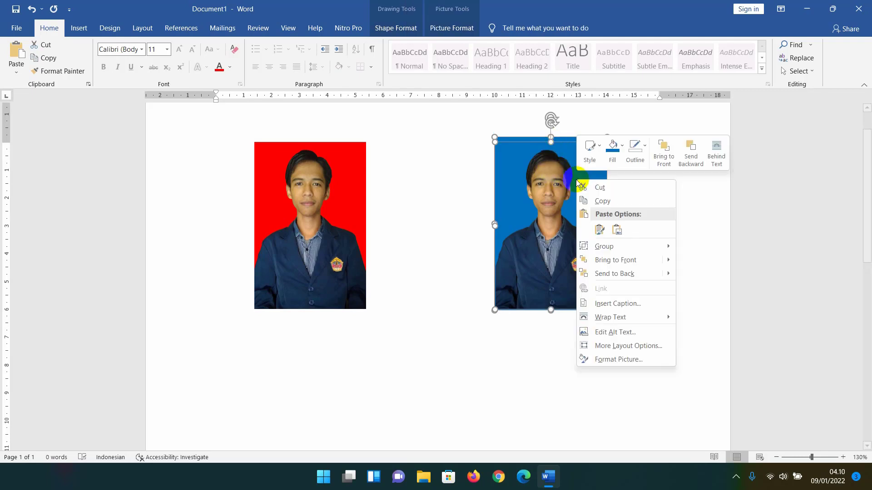
pyautogui.moveTo(604, 246)
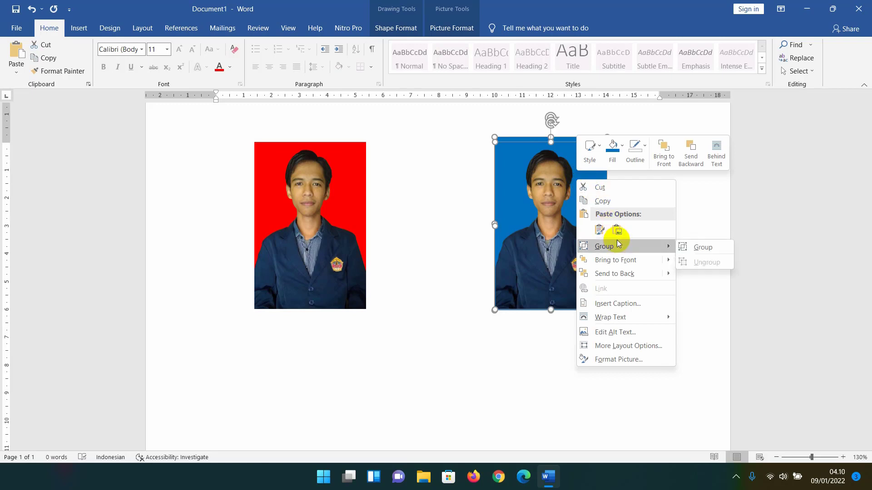
pyautogui.click(691, 247)
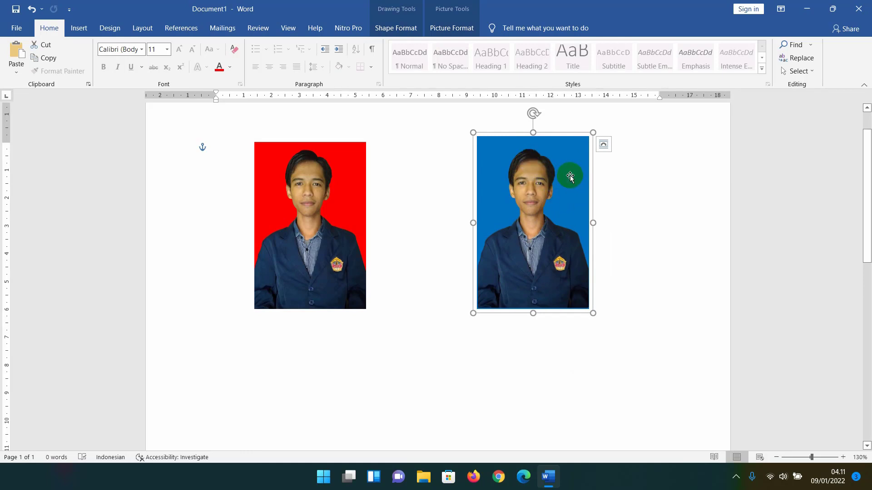
# - Align the blue picture with the top margin and resize it to 4 cm high by 3 cm wide
pyautogui.click(538, 159)
pyautogui.click(513, 171)
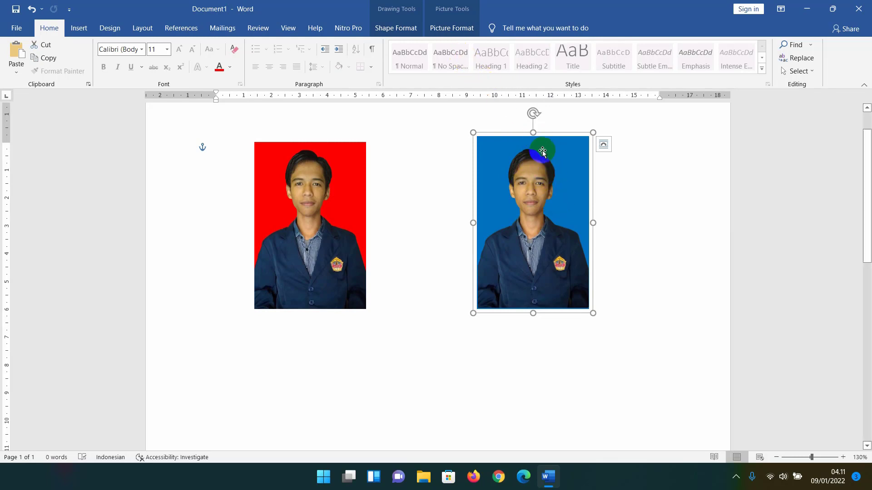
pyautogui.moveTo(536, 155); pyautogui.dragTo(553, 159)
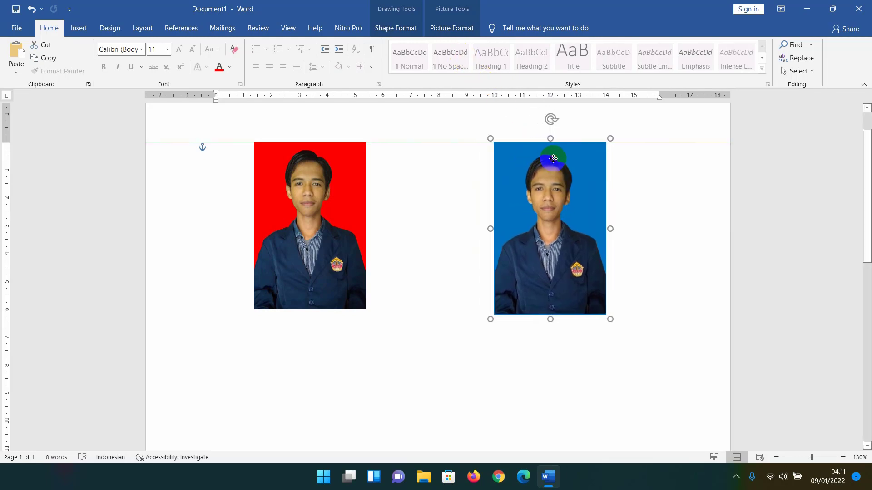
pyautogui.click(452, 28)
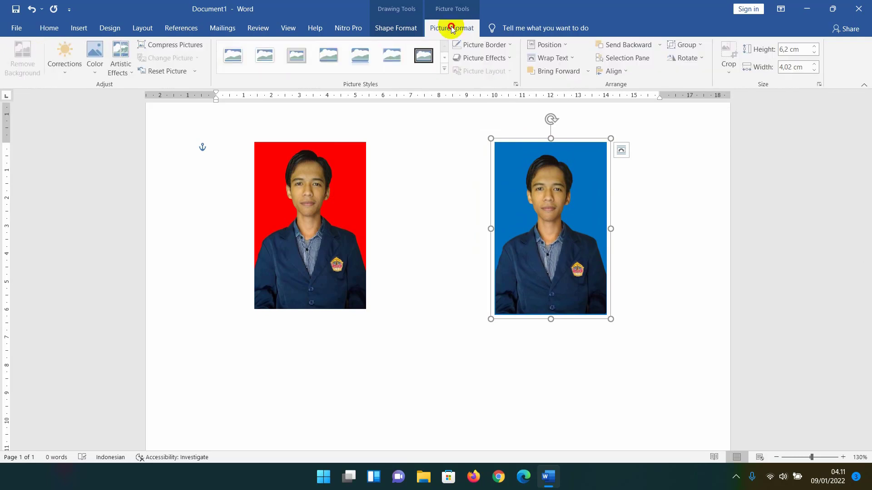
pyautogui.click(791, 49)
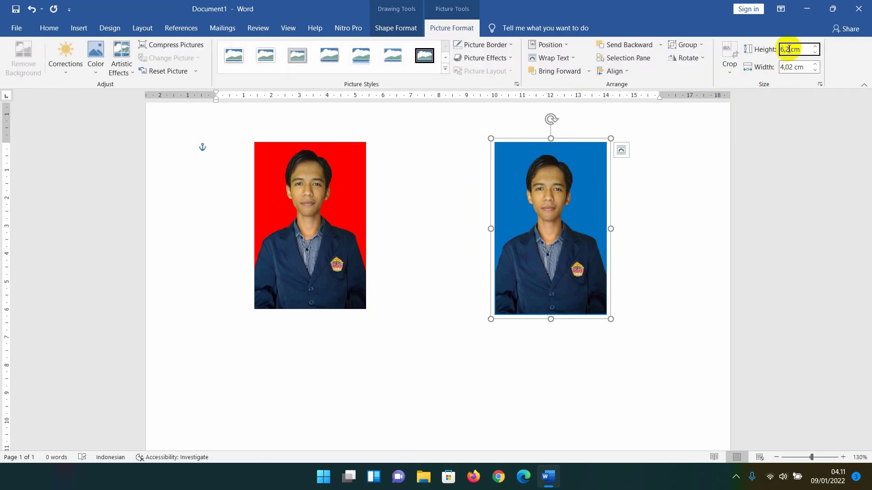
pyautogui.moveTo(786, 49); pyautogui.dragTo(781, 48)
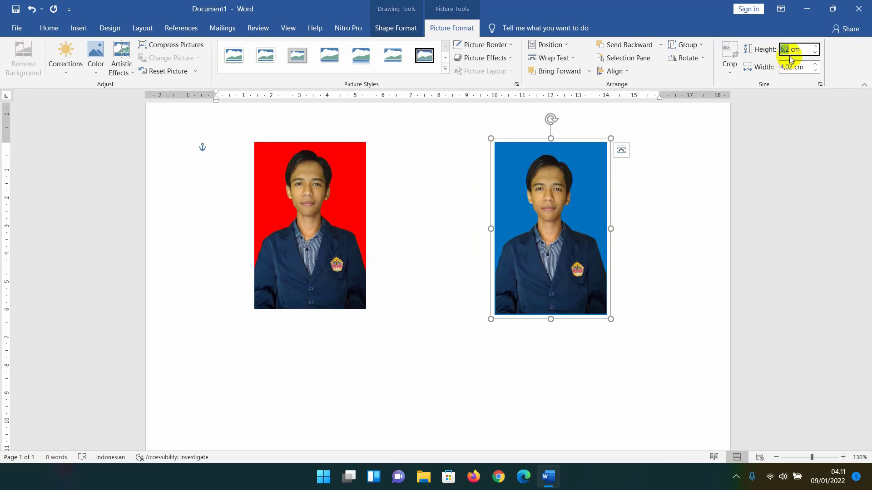
pyautogui.write('4')
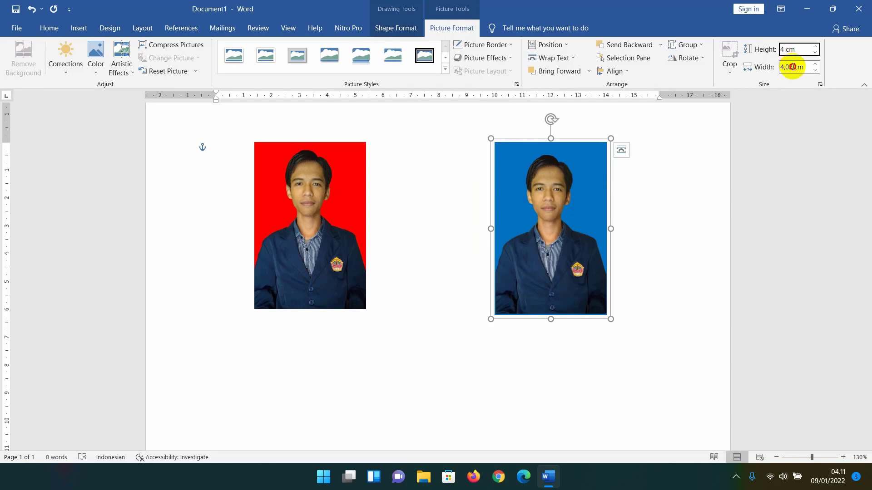
pyautogui.click(792, 67)
pyautogui.moveTo(795, 67); pyautogui.dragTo(779, 67)
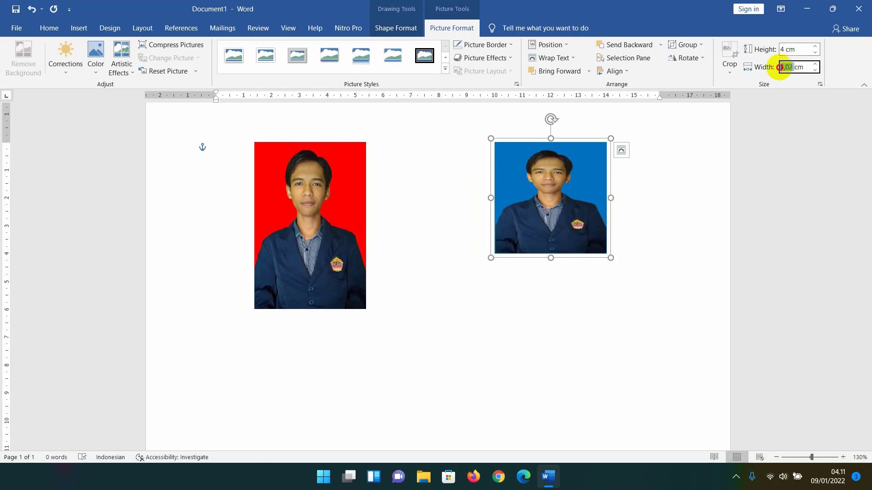
pyautogui.write('3')
pyautogui.click(706, 193)
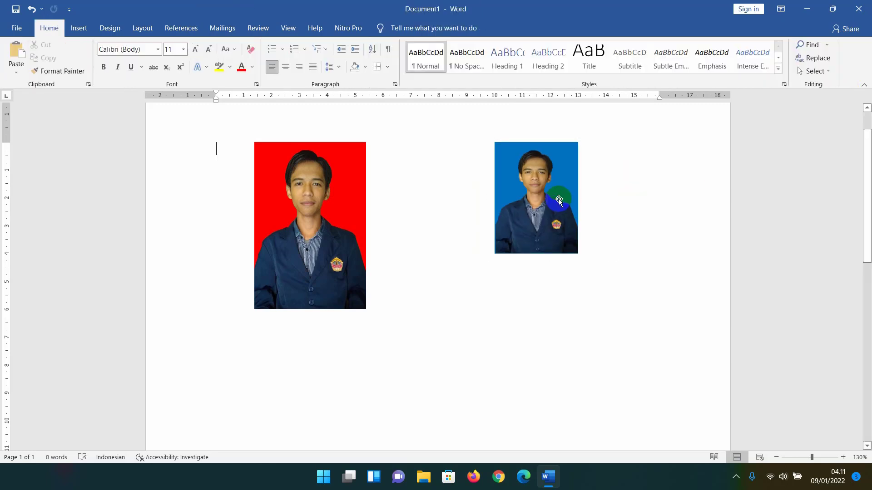
# - Move the resized blue picture down-left, close beside the red photo
pyautogui.moveTo(557, 200); pyautogui.dragTo(541, 223)
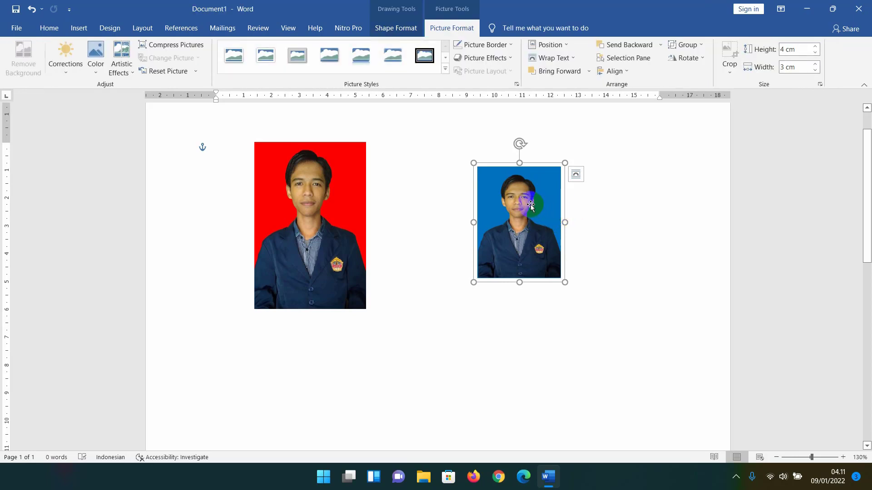
pyautogui.moveTo(519, 218); pyautogui.dragTo(483, 212)
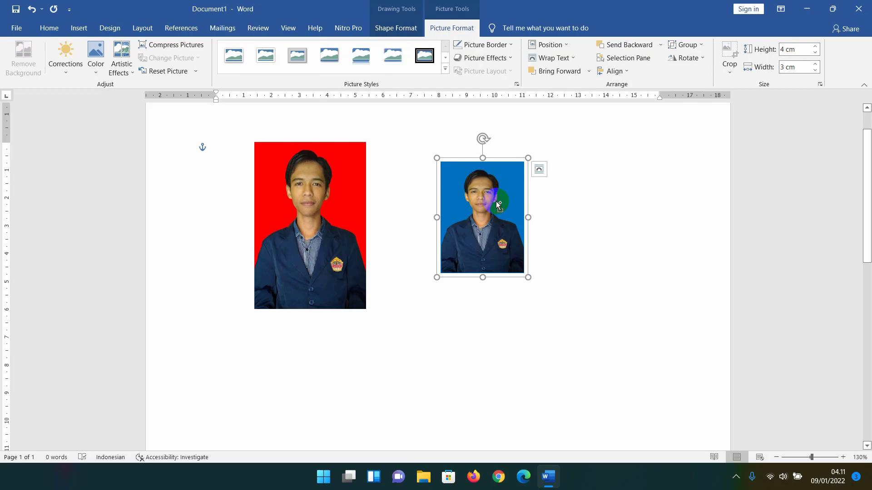
pyautogui.click(550, 243)
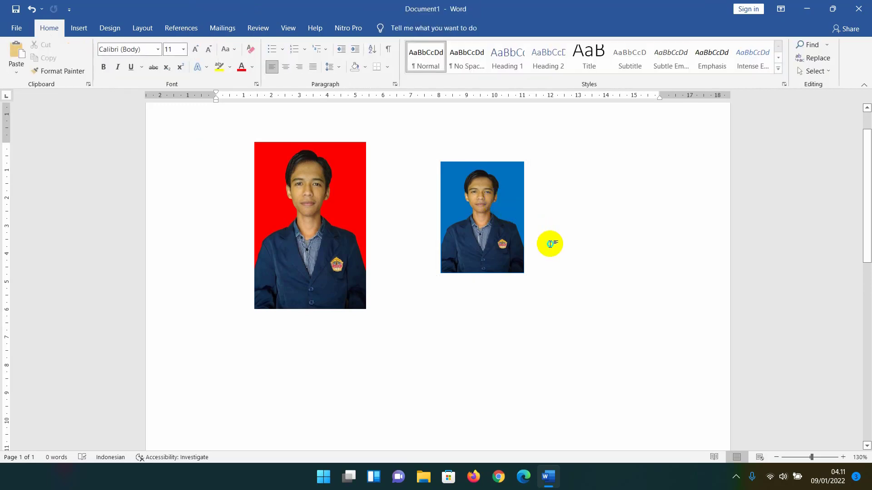
# - Paste the copied 3×4 blue photo onto the page as a flattened picture
pyautogui.rightClick(550, 243)
pyautogui.click(593, 296)
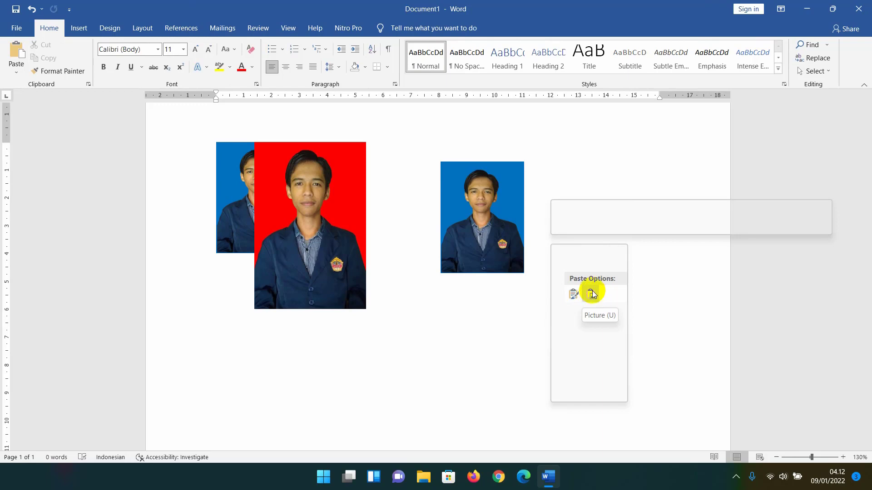
pyautogui.click(242, 200)
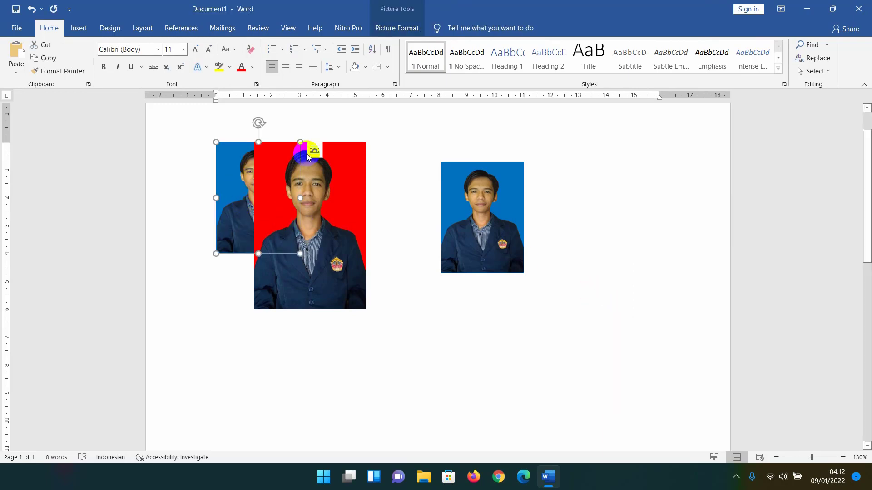
# - Set the picture to In Front of Text, move it to the lower right, and confirm it is 4 cm × 3 cm
pyautogui.click(315, 150)
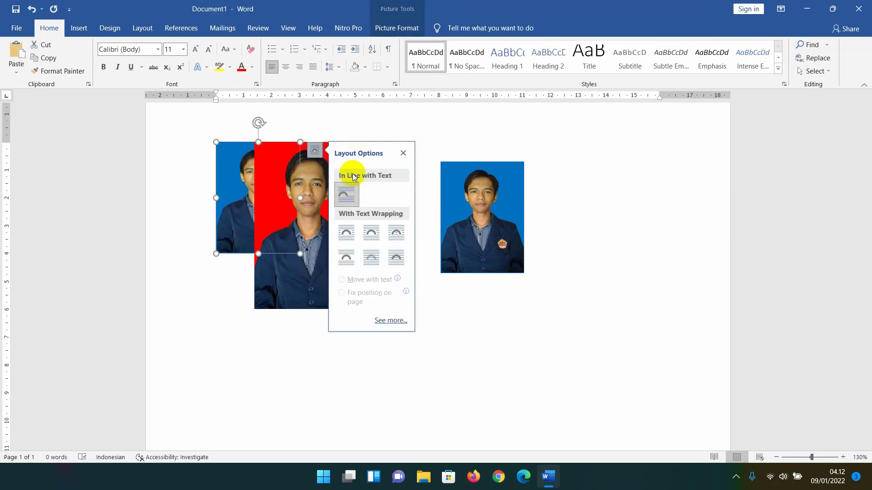
pyautogui.click(395, 260)
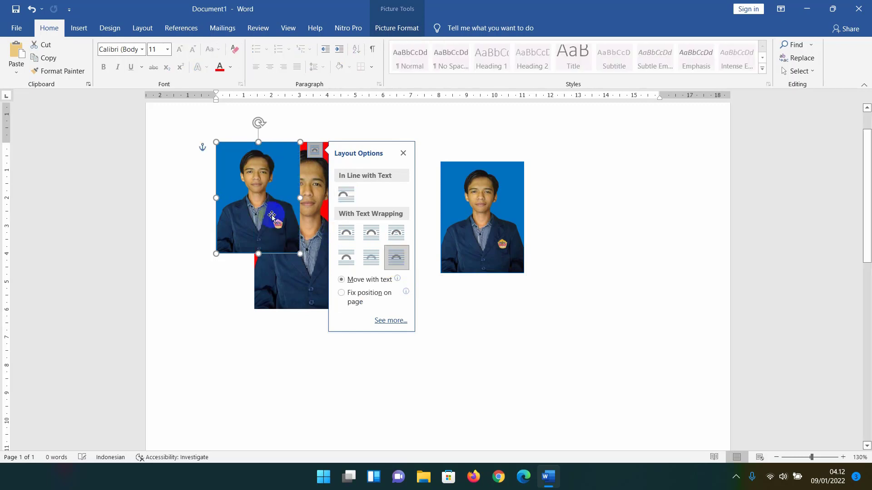
pyautogui.click(535, 302)
pyautogui.moveTo(247, 218)
pyautogui.mouseDown()
pyautogui.moveTo(452, 296)
pyautogui.moveTo(598, 303)
pyautogui.mouseUp()
pyautogui.click(396, 28)
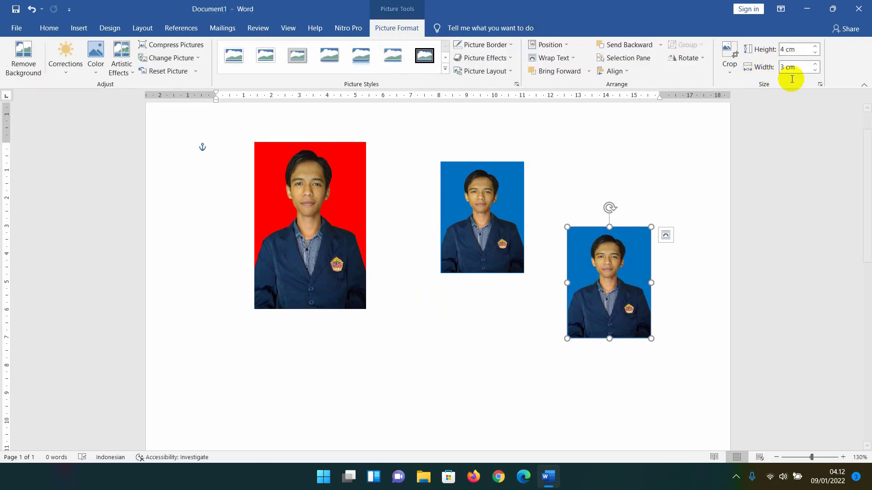
# - Save the pasted blue portrait with Save as Picture as a PNG file named arsya in Pictures
pyautogui.click(601, 256)
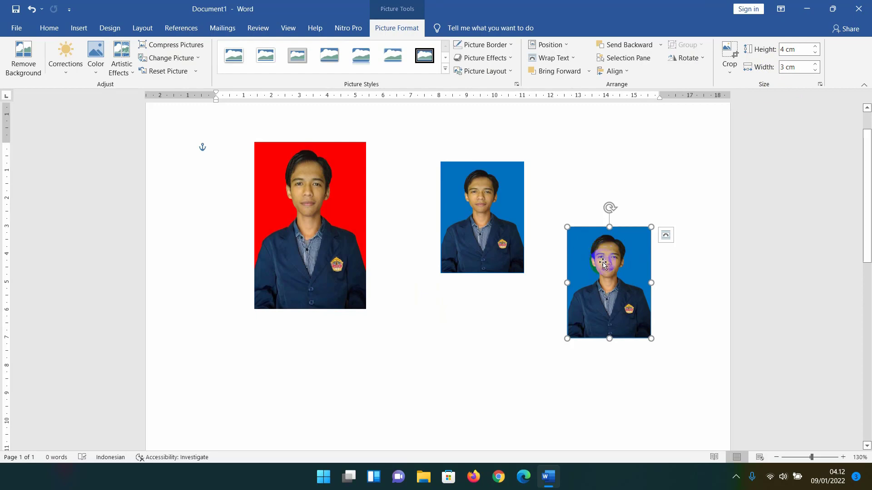
pyautogui.rightClick(602, 262)
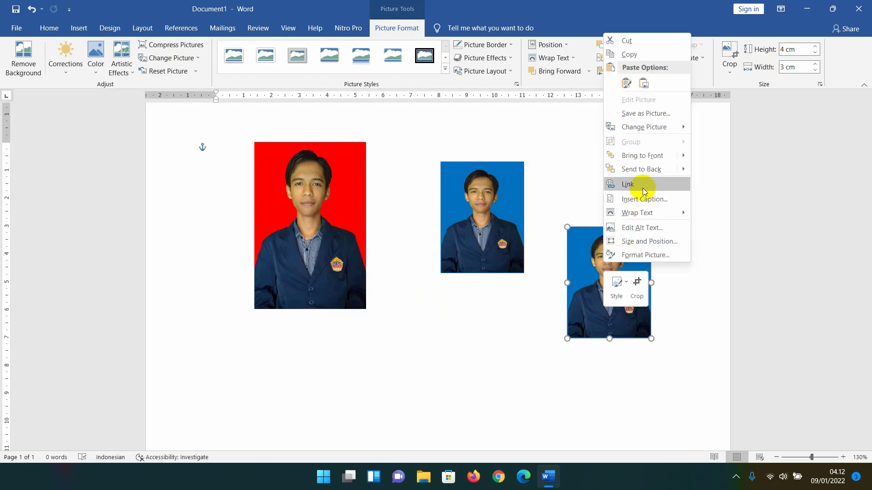
pyautogui.click(637, 114)
pyautogui.write('arsya')
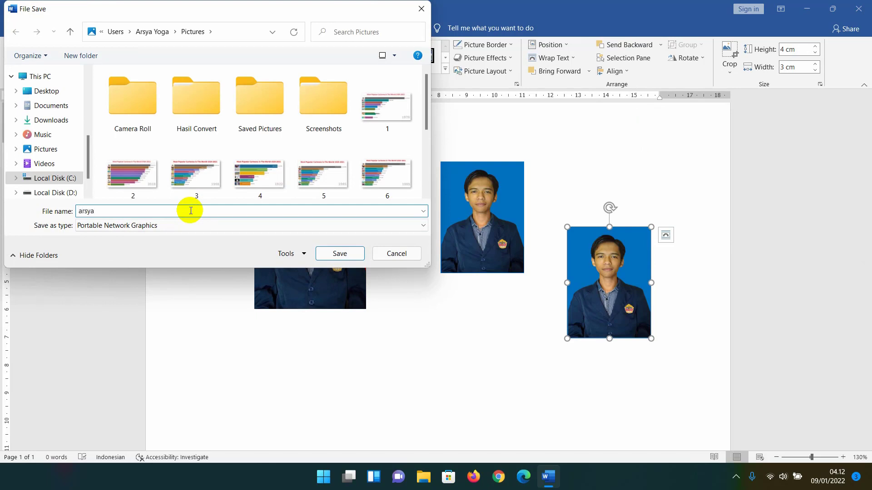
pyautogui.click(197, 227)
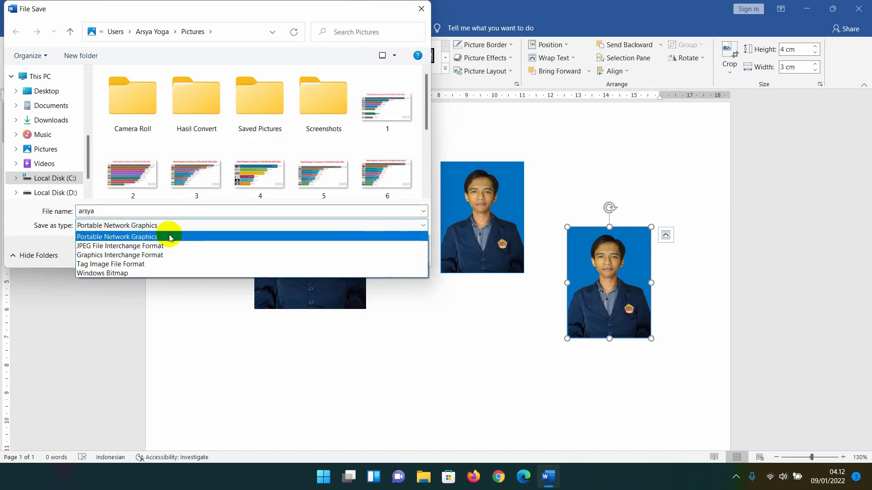
pyautogui.click(139, 237)
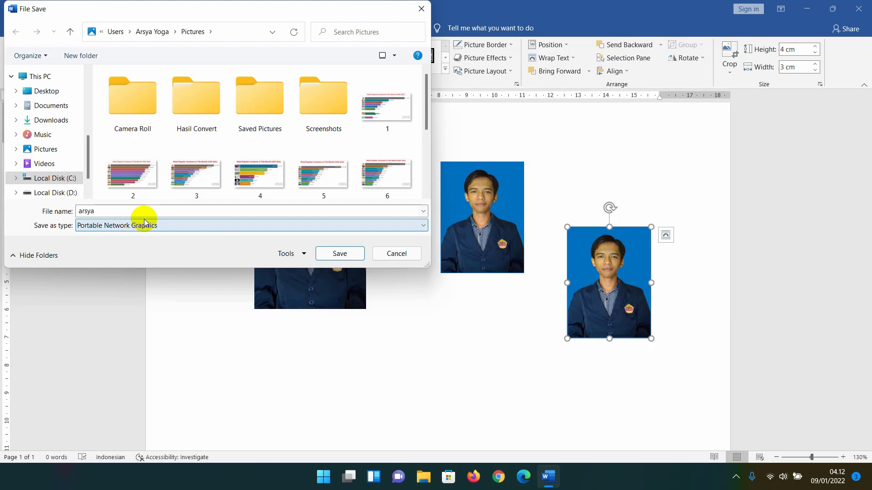
pyautogui.click(336, 252)
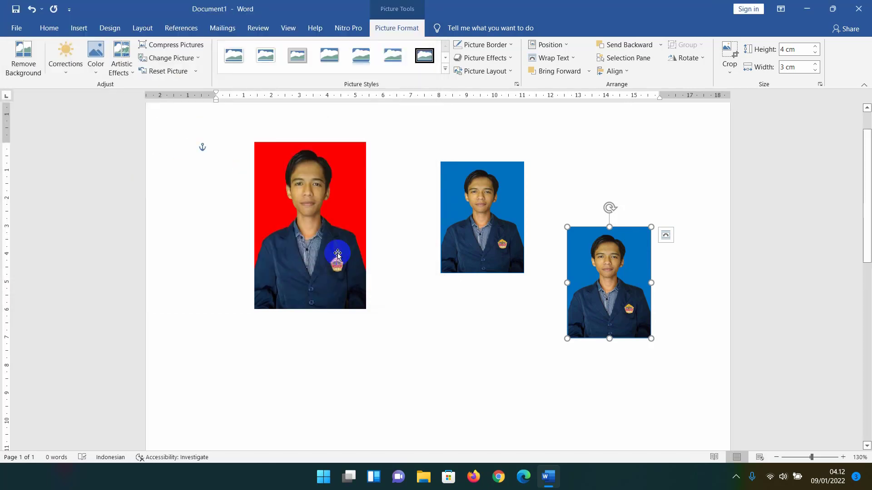
# - In File Explorer, open Pictures and select the new 65 KB arsya PNG
pyautogui.click(423, 477)
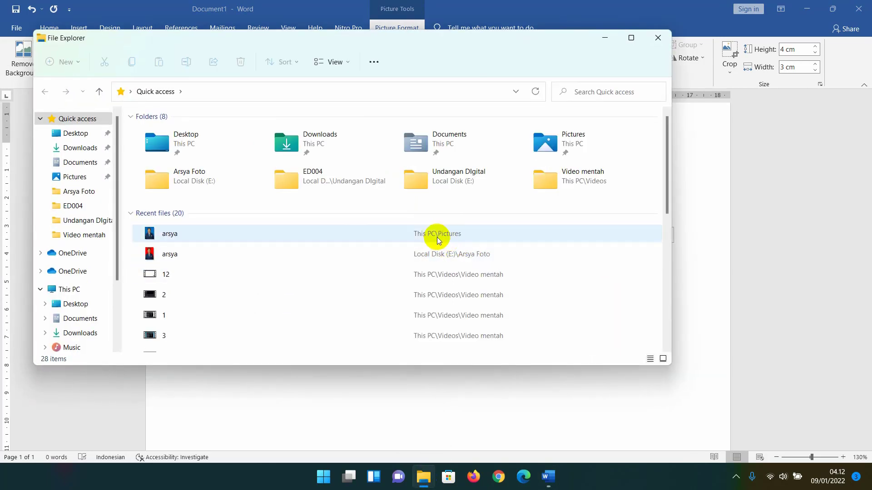
pyautogui.scroll(-2, 113, 304)
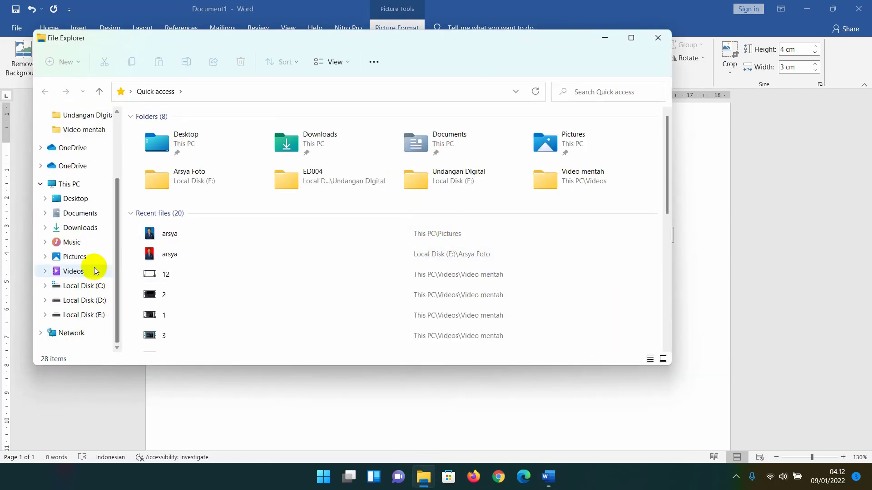
pyautogui.click(80, 258)
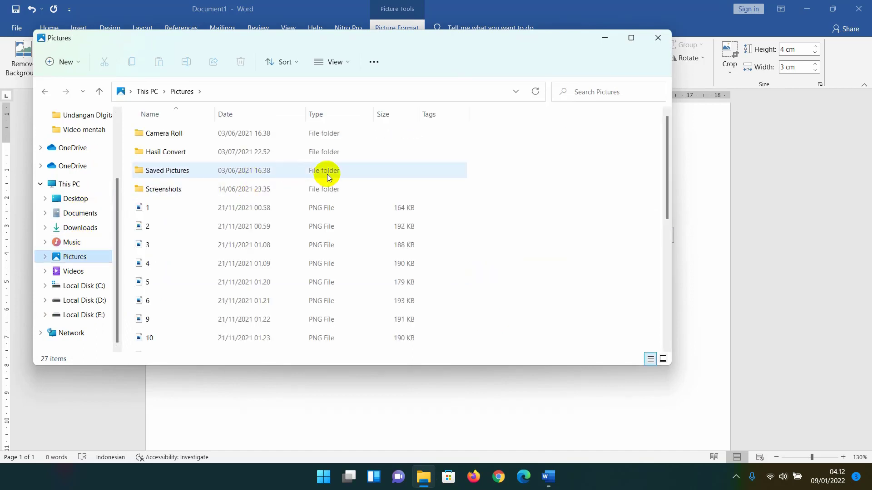
pyautogui.scroll(-5, 225, 227)
pyautogui.scroll(1, 204, 204)
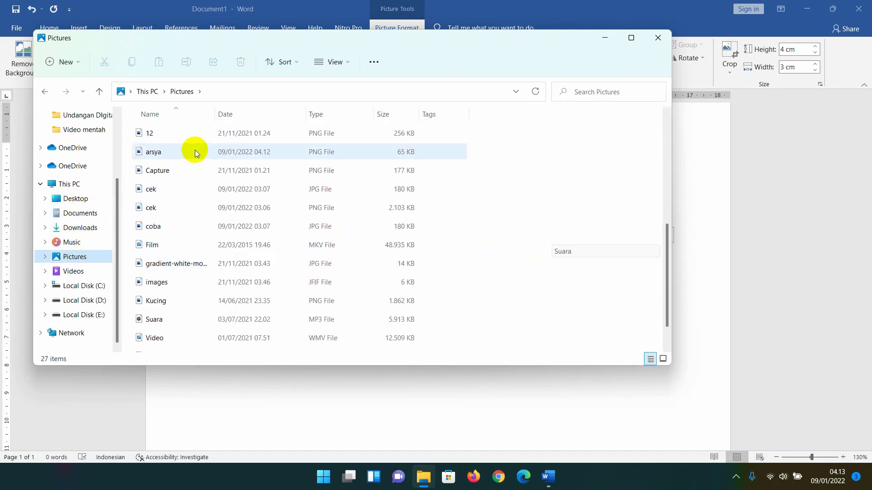
pyautogui.click(204, 155)
# - Open the arsya PNG in Windows Photos to view the saved portrait
pyautogui.doubleClick(215, 153)
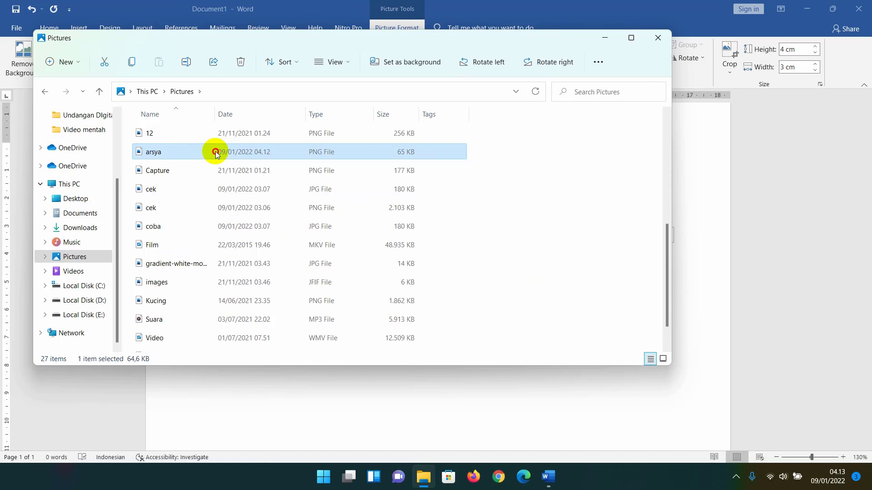